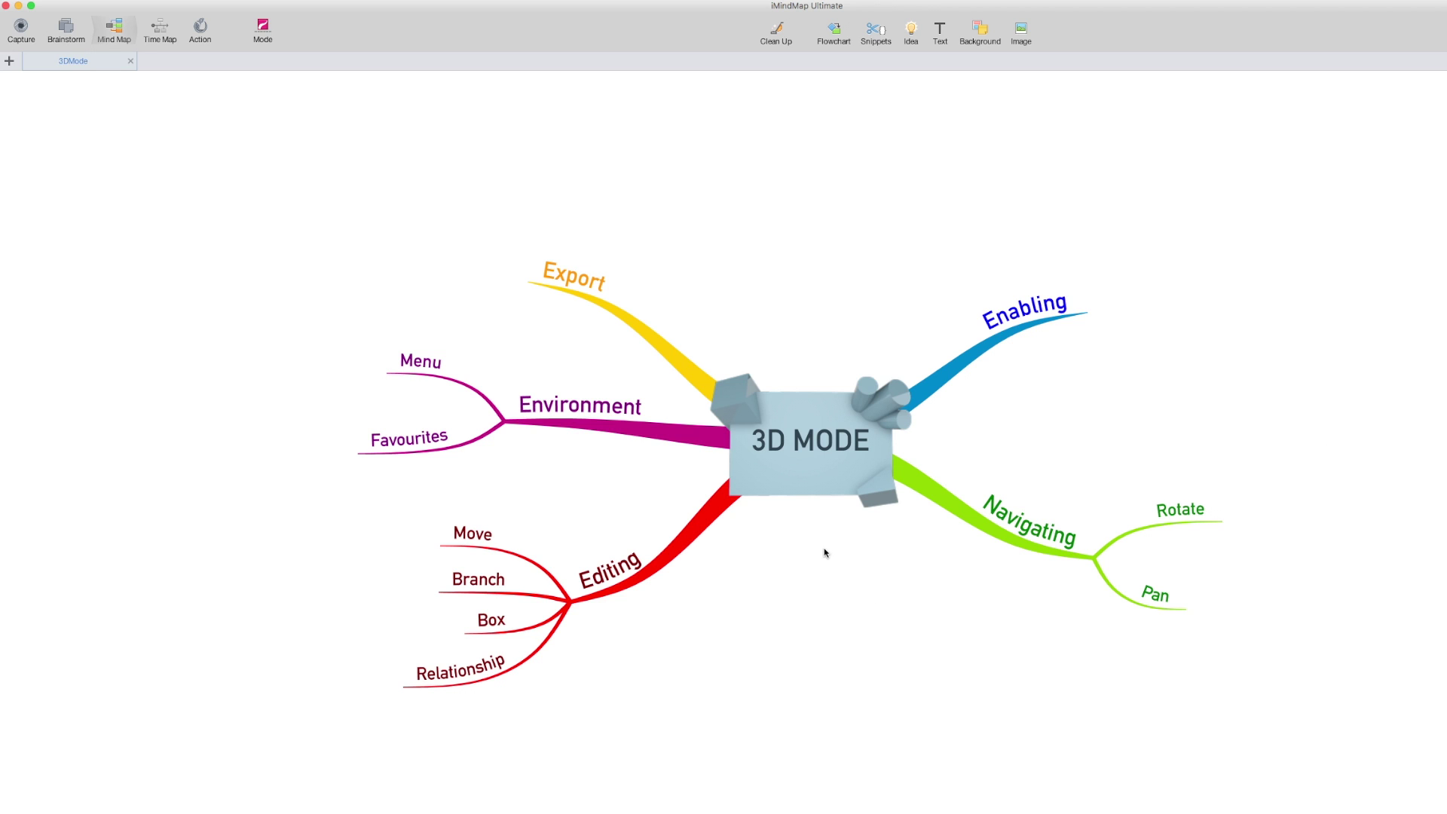
- Switch the 3D MODE mind map to 3D Map mode, with a block-shaped central topic
mouse_move(805, 525)
mouse_down()
mouse_move(778, 539)
mouse_move(763, 449)
mouse_move(904, 443)
mouse_move(979, 544)
mouse_move(866, 636)
mouse_move(753, 568)
mouse_move(795, 510)
mouse_move(814, 516)
mouse_move(807, 656)
mouse_move(802, 472)
mouse_move(801, 533)
mouse_move(892, 537)
mouse_move(779, 536)
mouse_up()
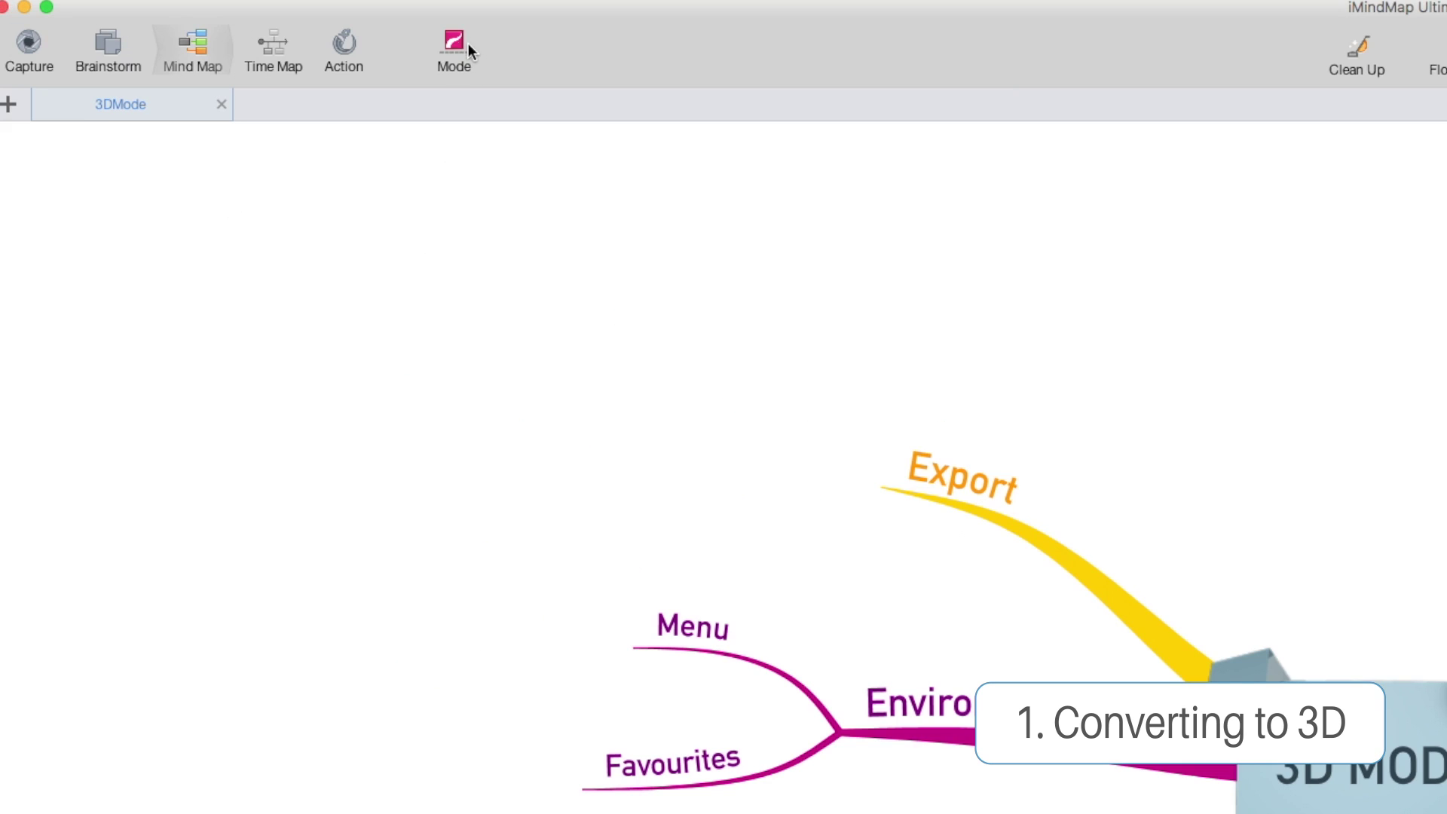
click(468, 43)
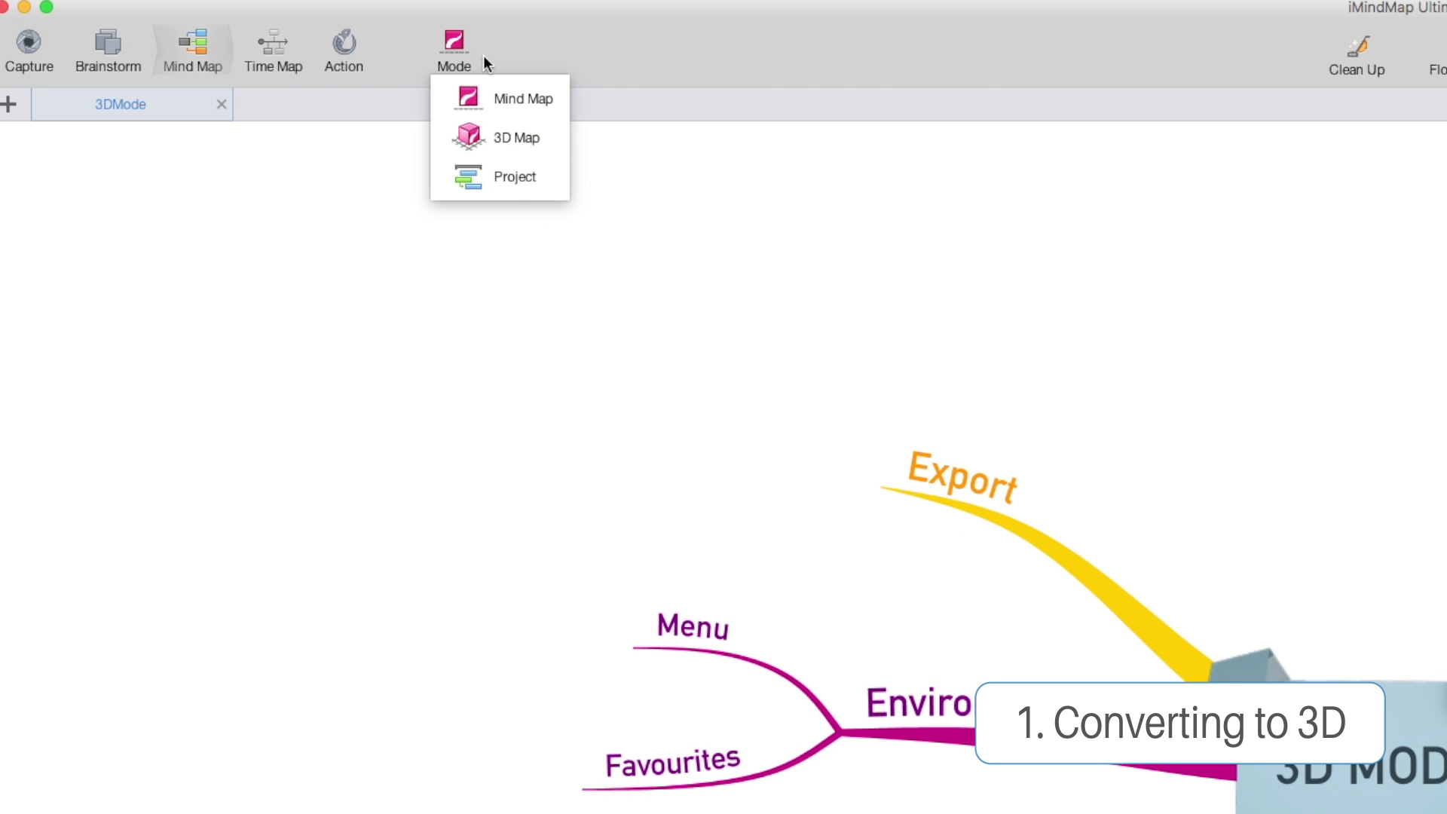
click(550, 142)
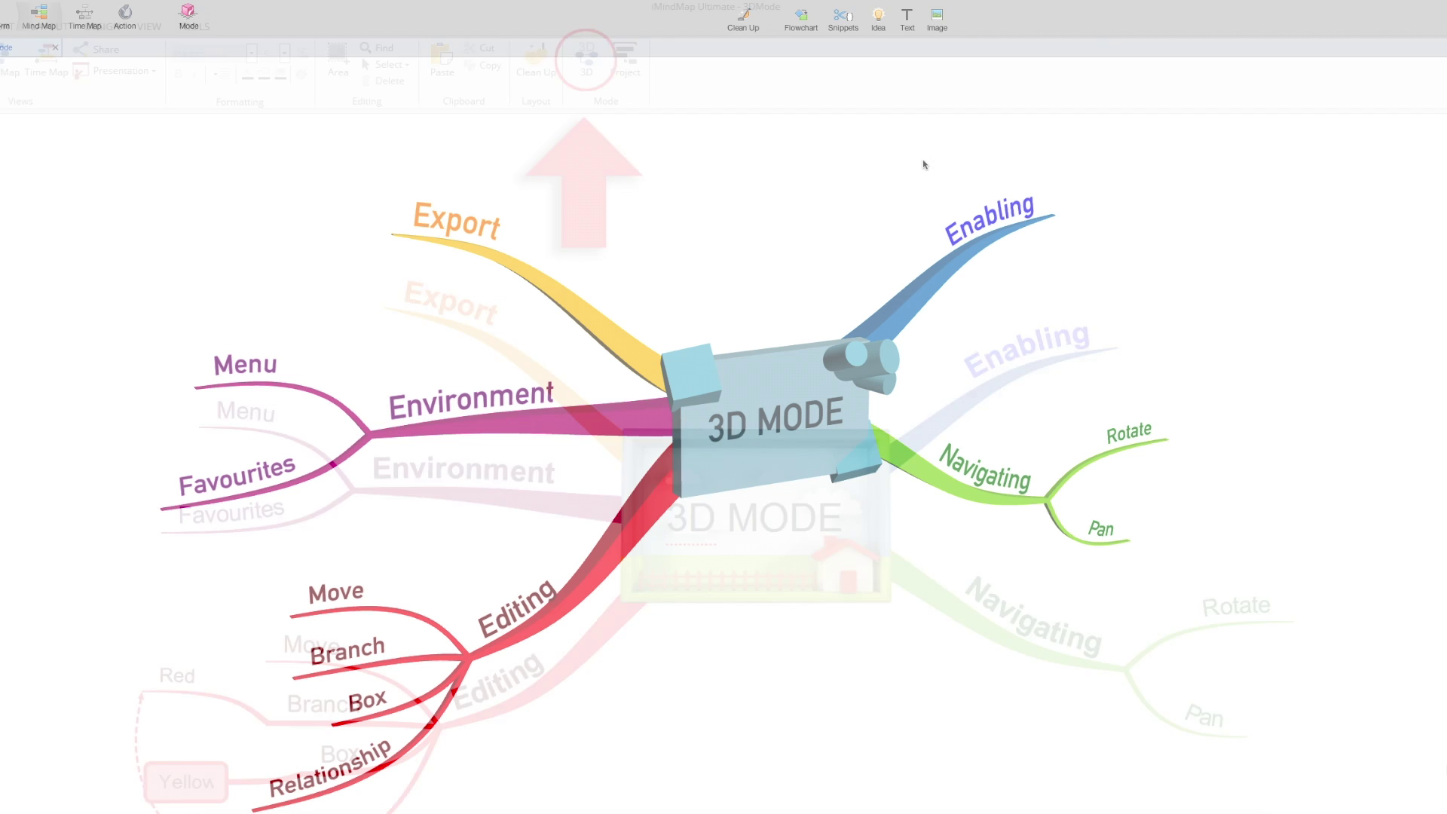
mouse_move(921, 468)
scroll(921, 468, up, 5)
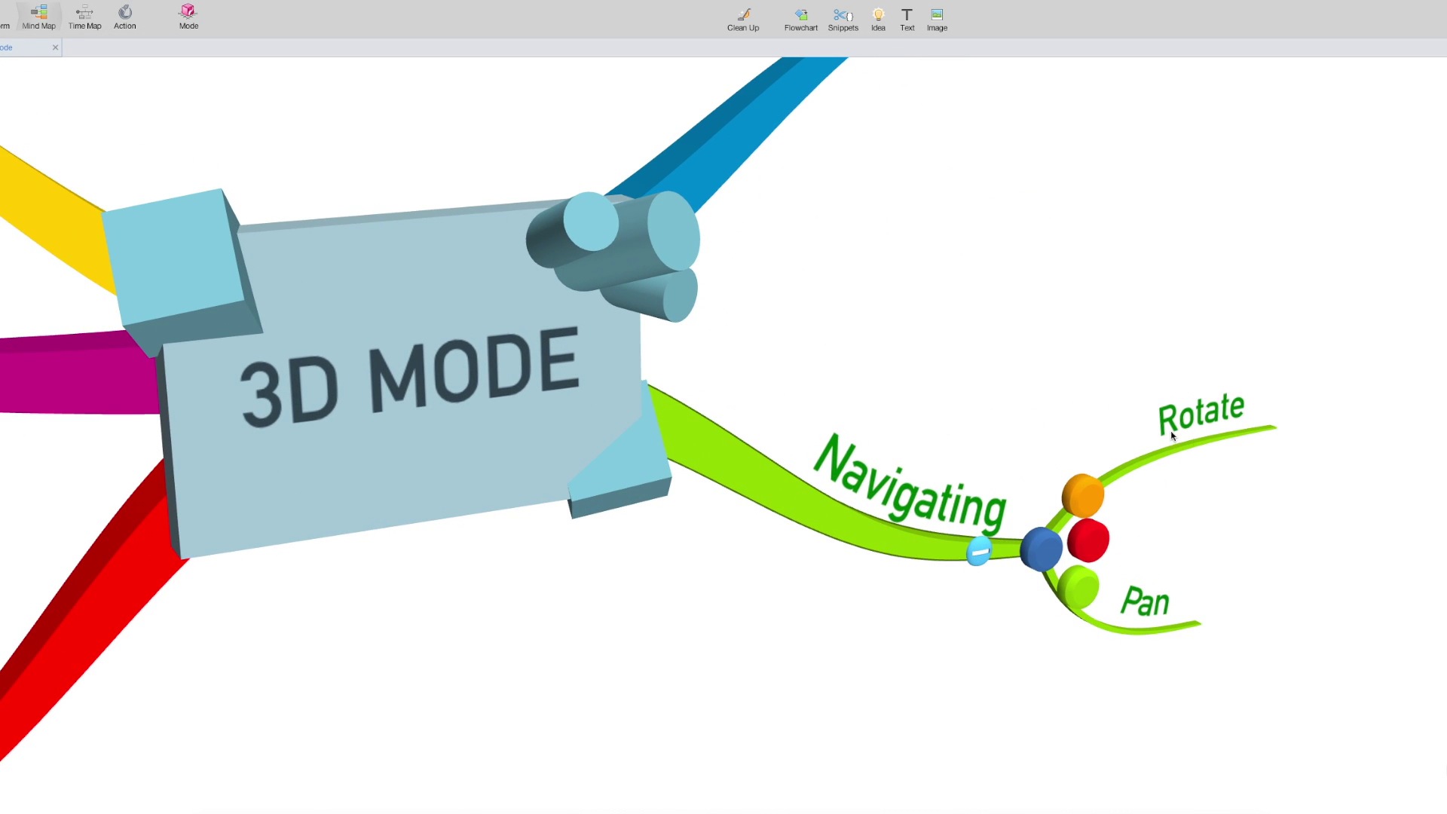
- Pan the 3D view, then fly to the central topic, Enabling, Navigating and Editing branches
mouse_move(1181, 617)
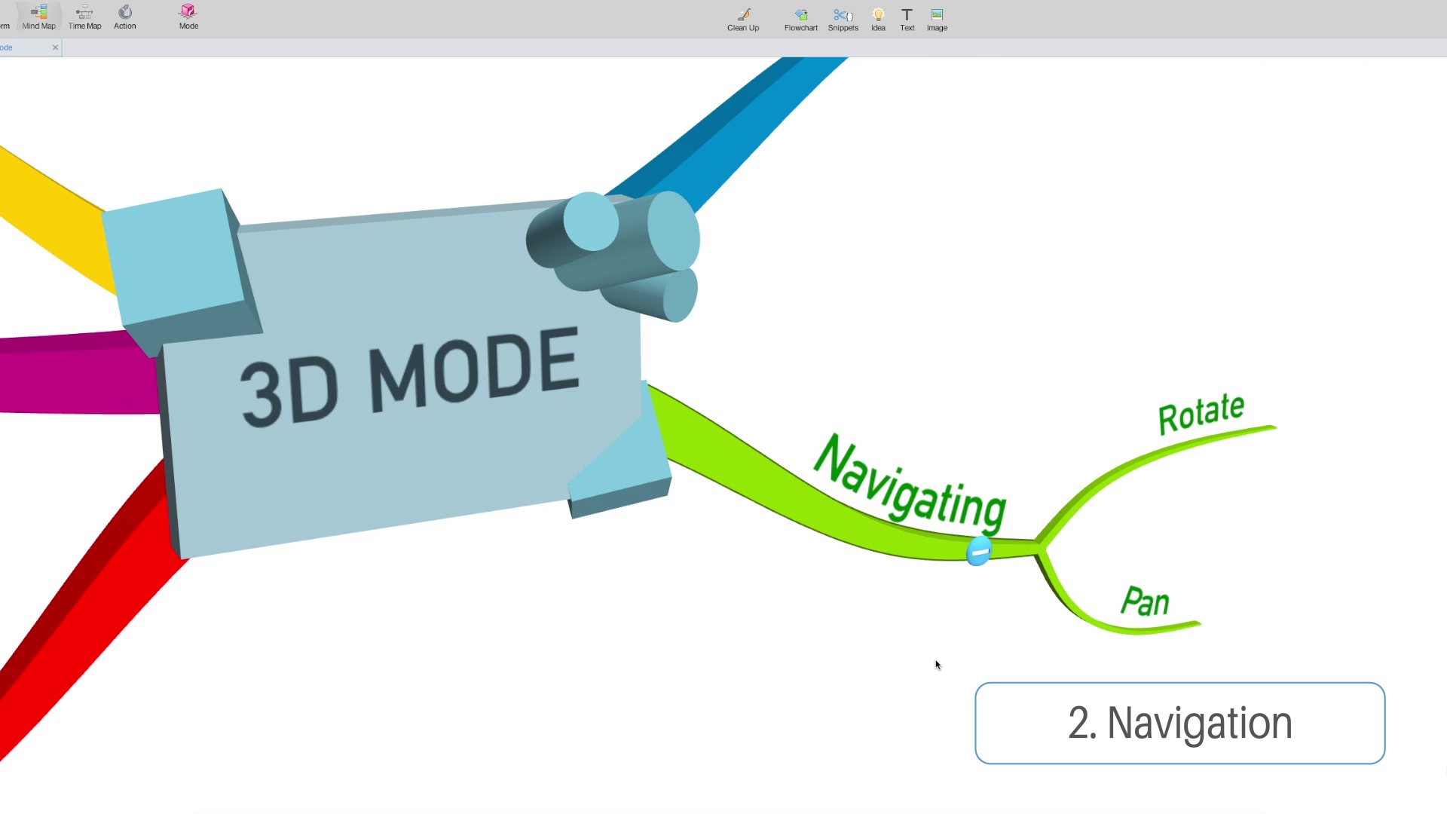
scroll(930, 711, up, 5)
drag(908, 379, 1014, 311)
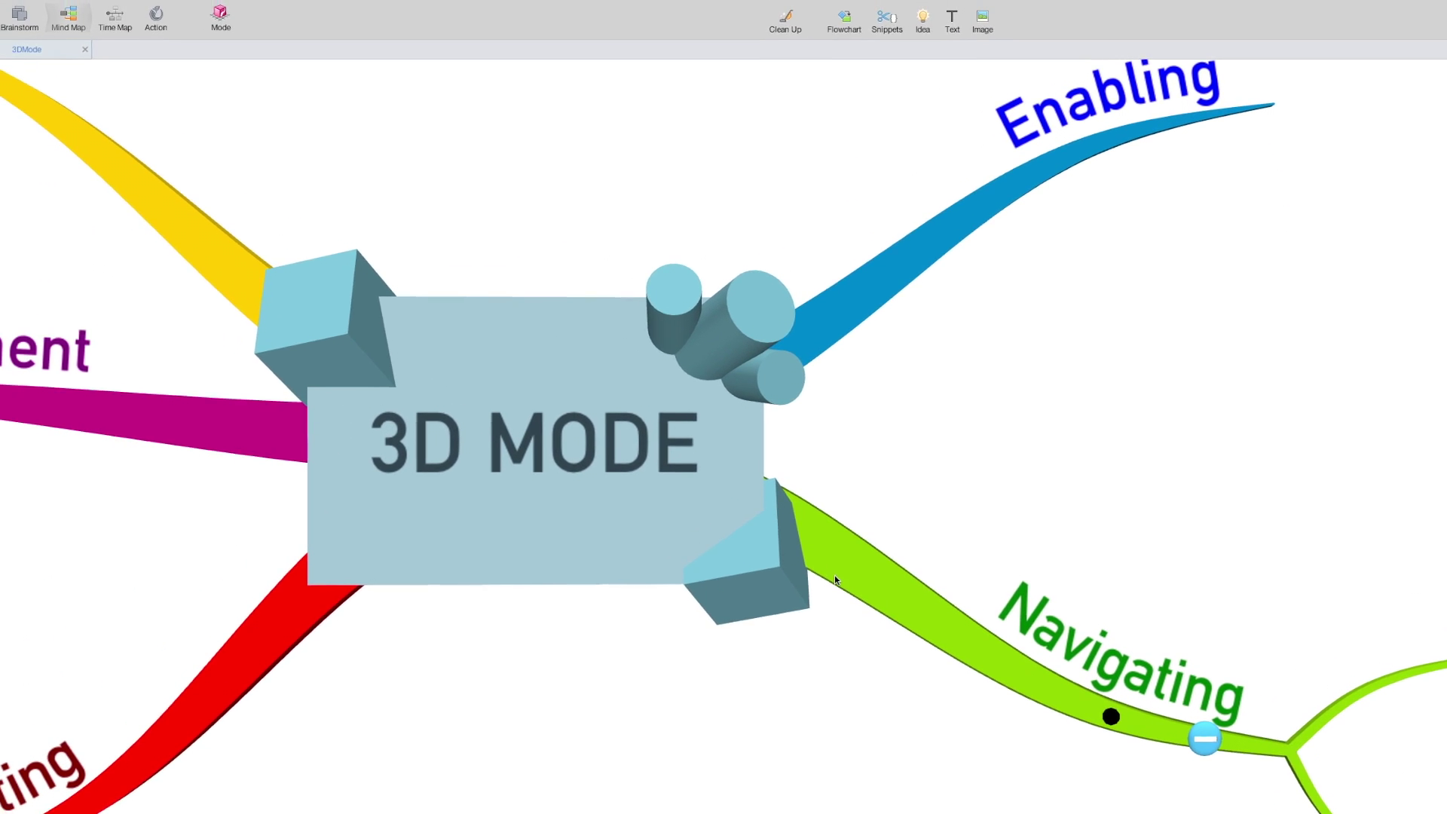
click(624, 517)
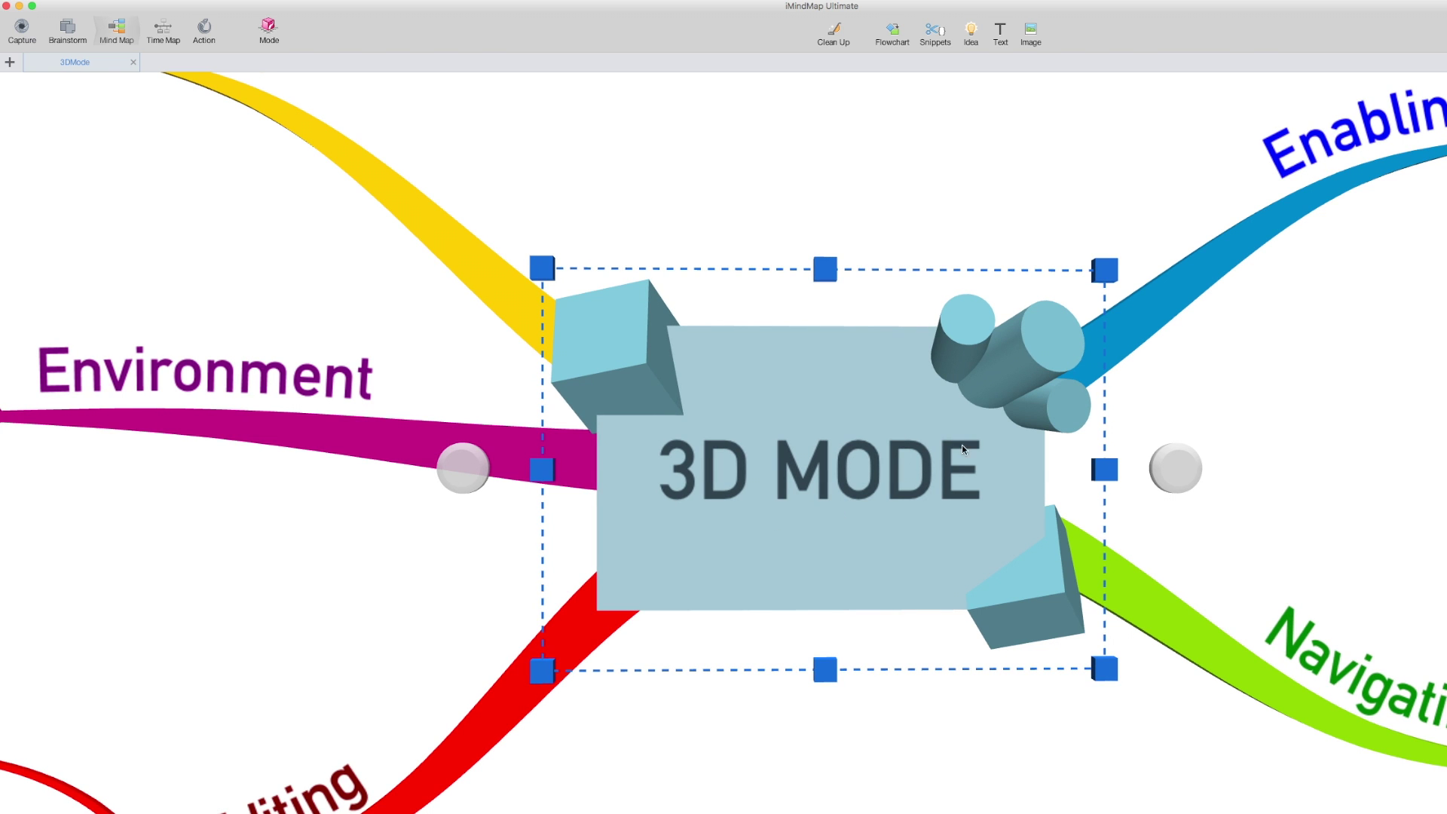
click(1139, 320)
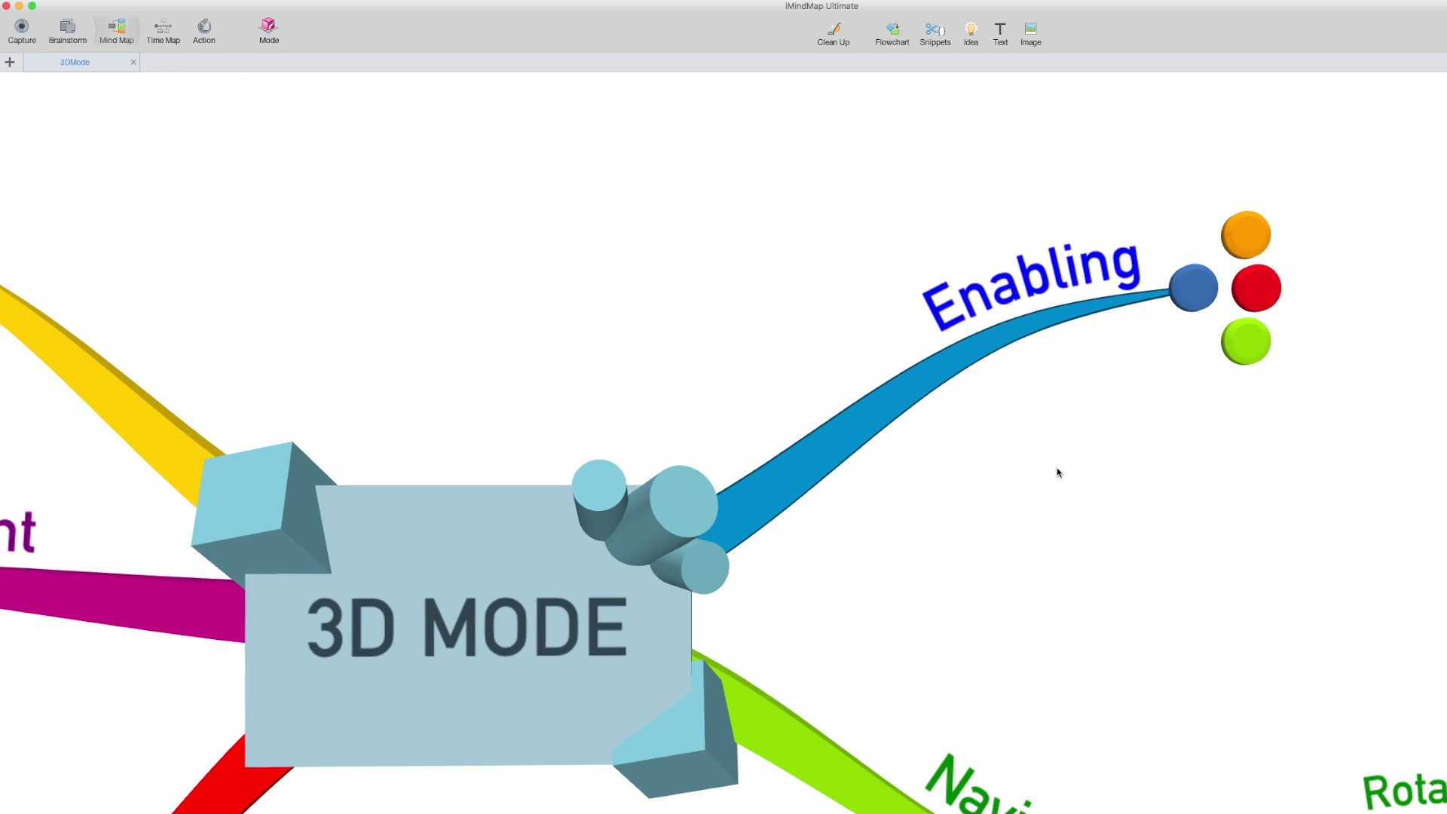
click(842, 771)
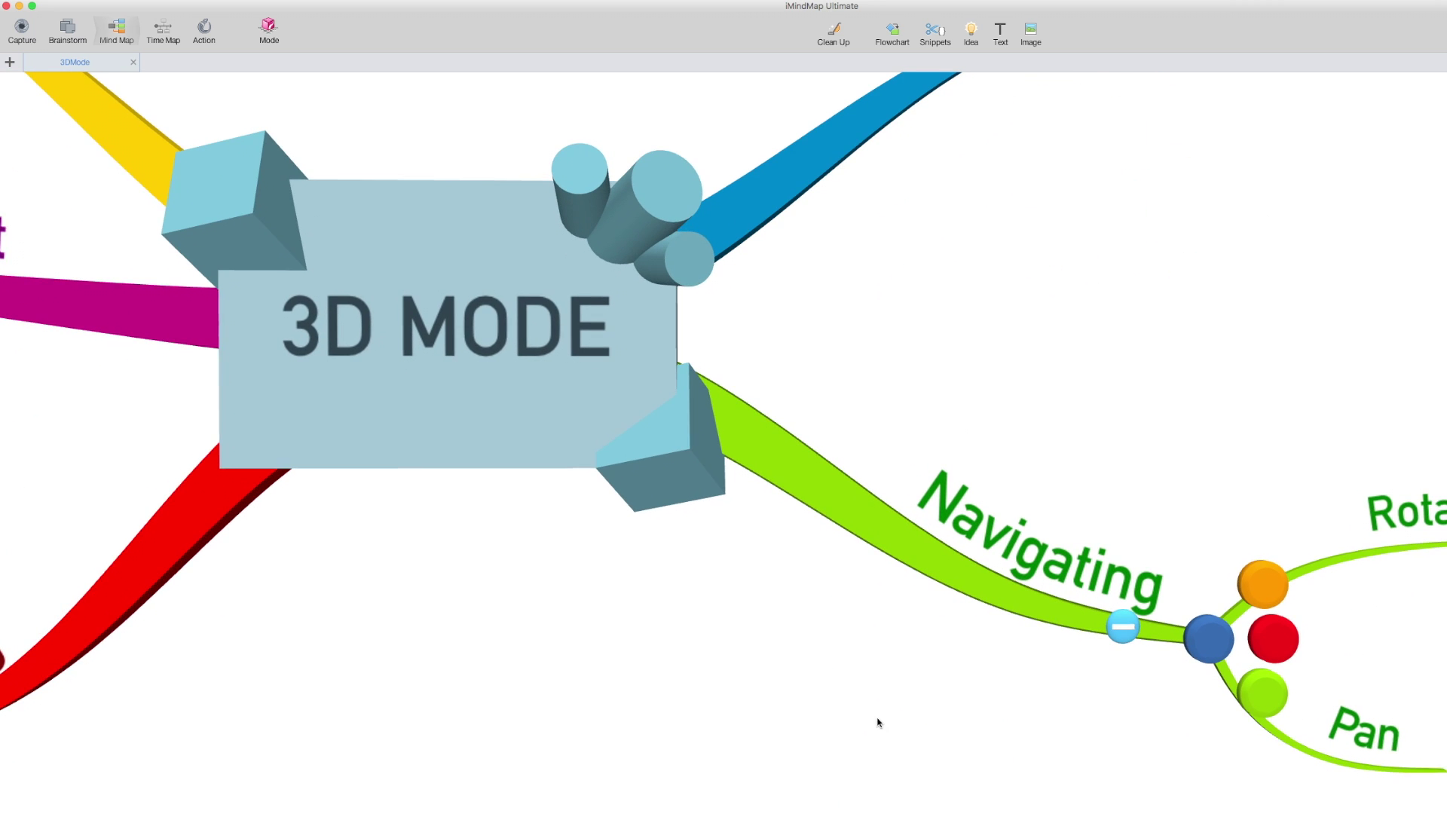
click(107, 610)
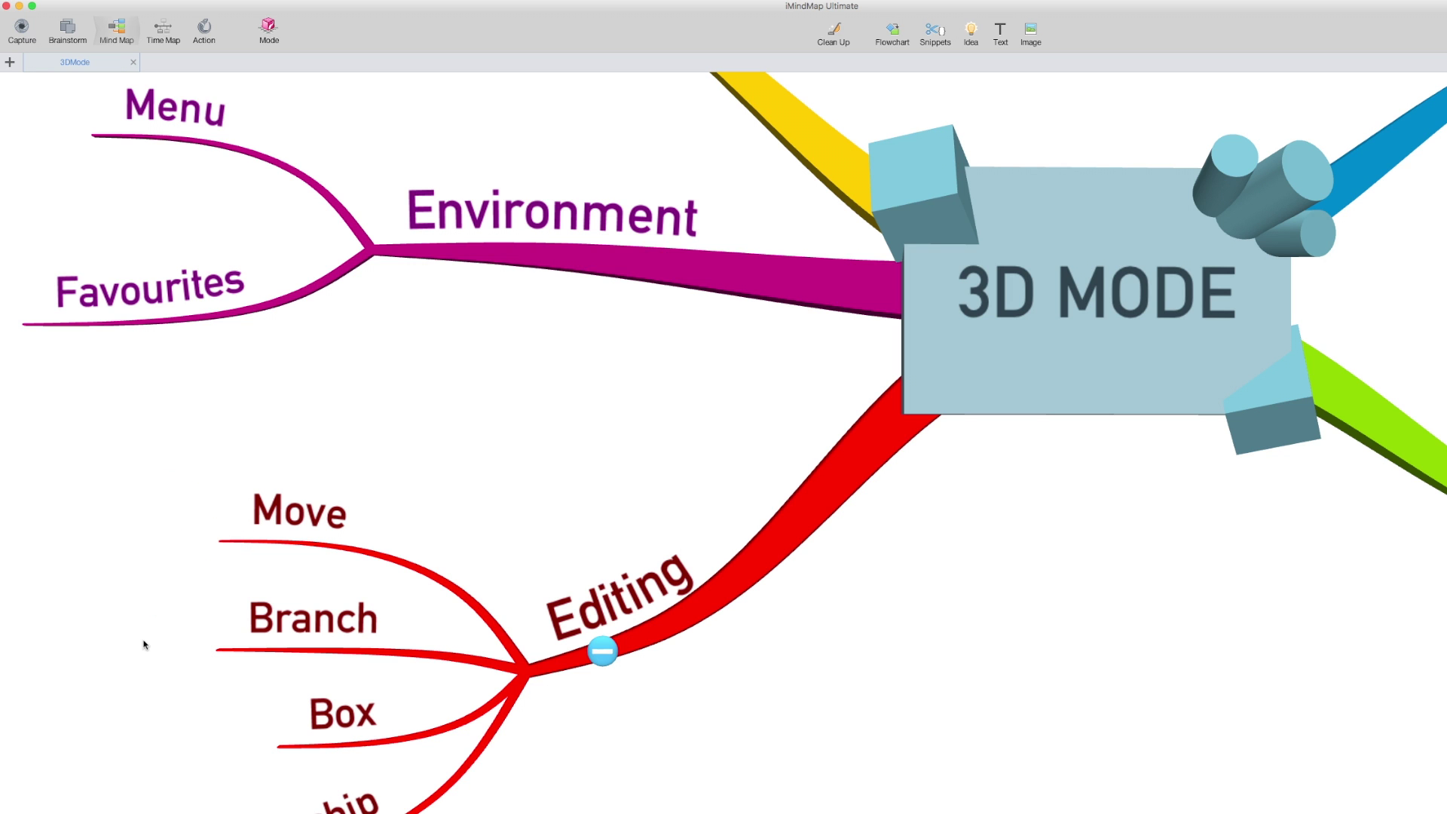
- Add a Red sub-branch under Branch and a boxed branch labelled 'Yellow' under Box
drag(146, 646, 585, 559)
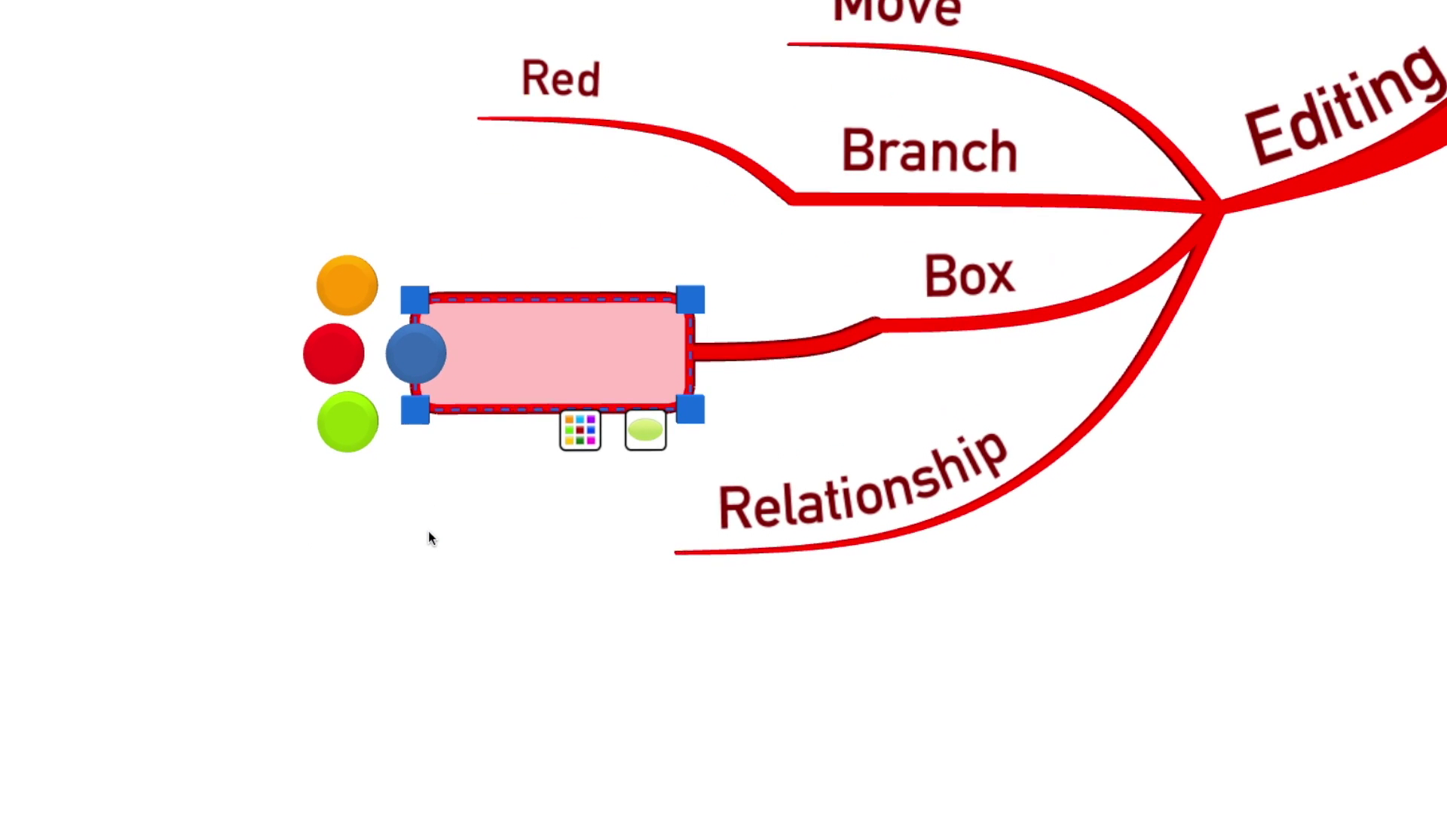
text(Yellow)
key(Return)
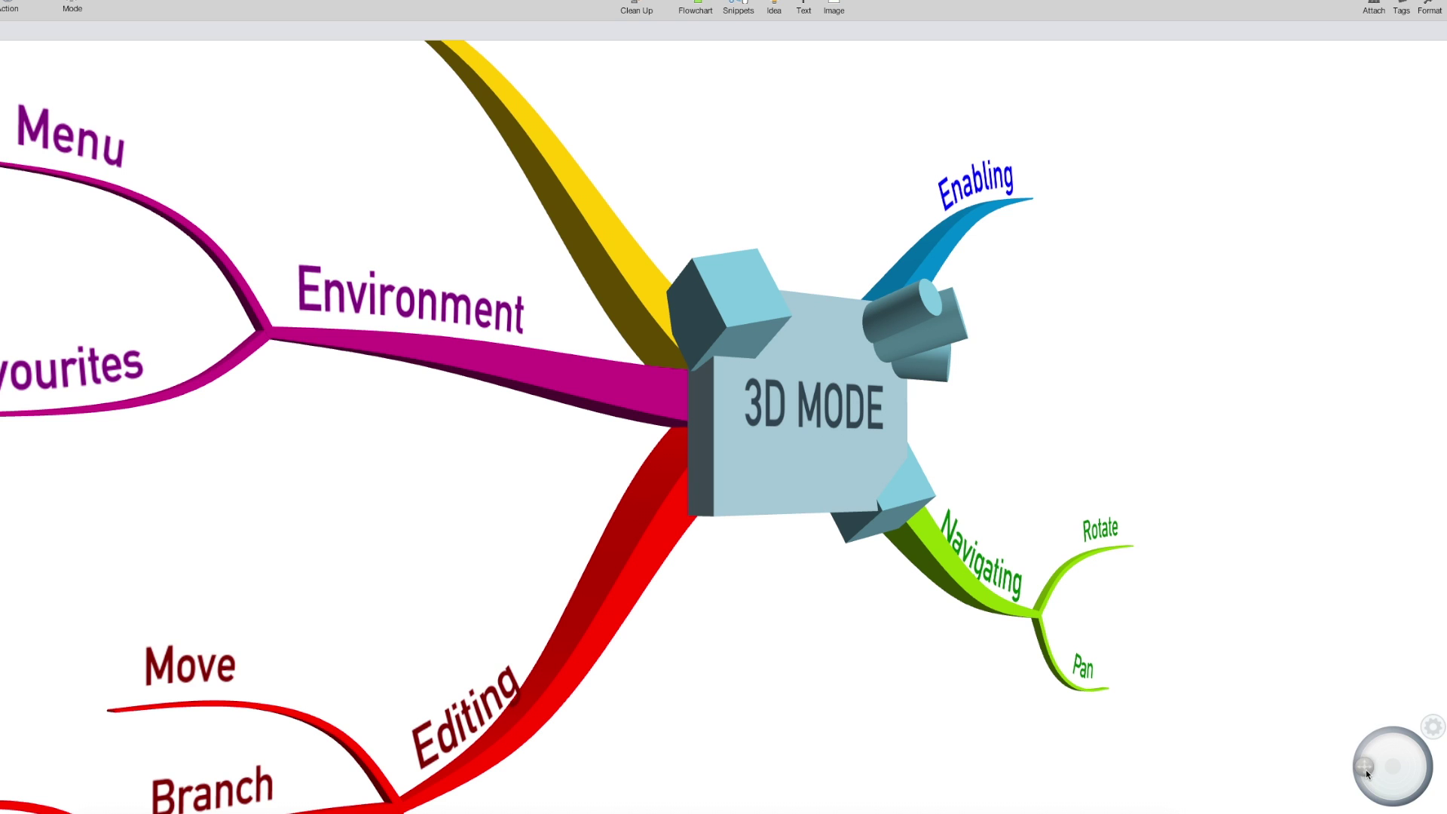
- Rotate the 3D view and bring the Environment branch into focus
drag(1366, 771, 1375, 767)
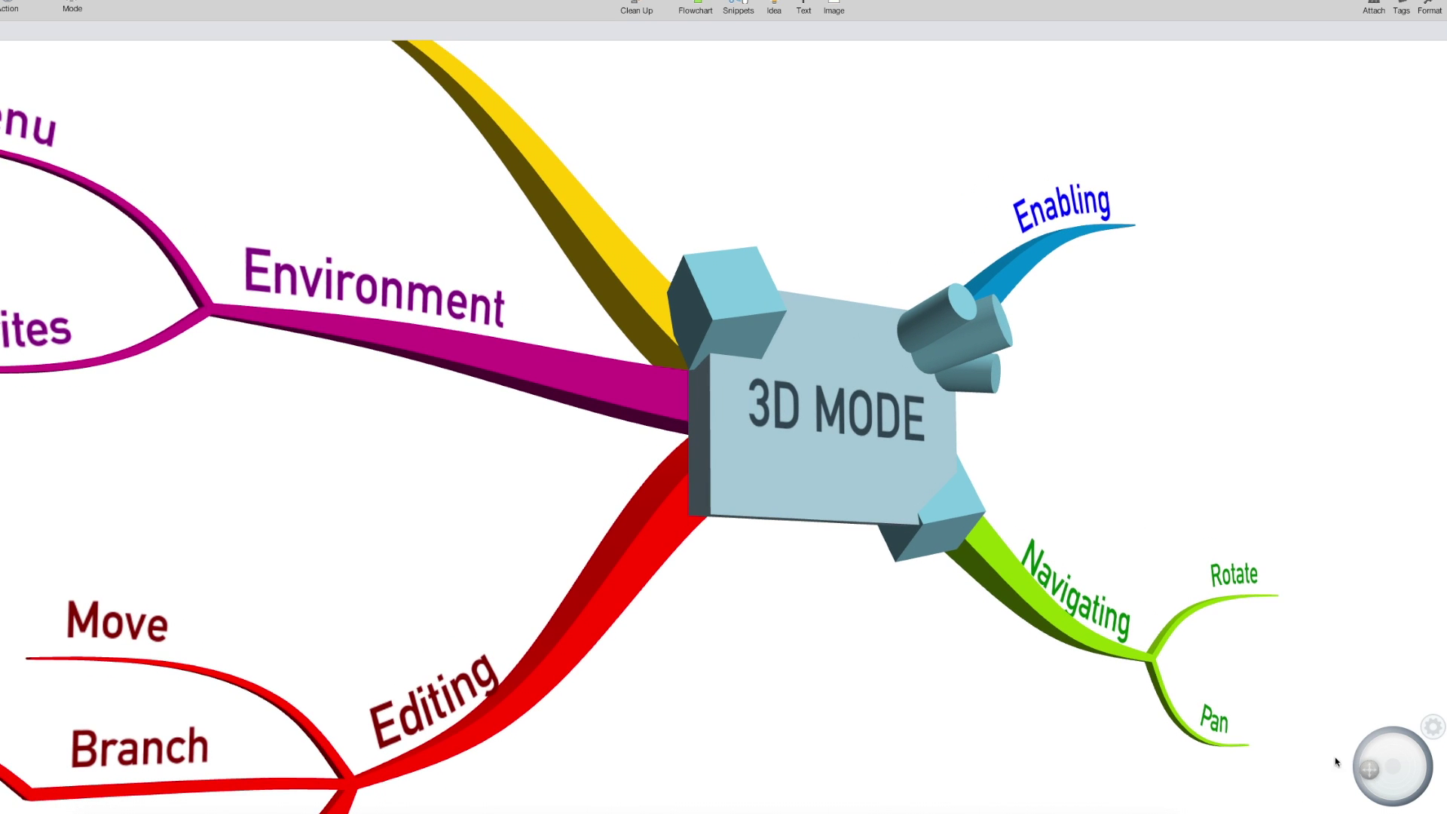
click(393, 354)
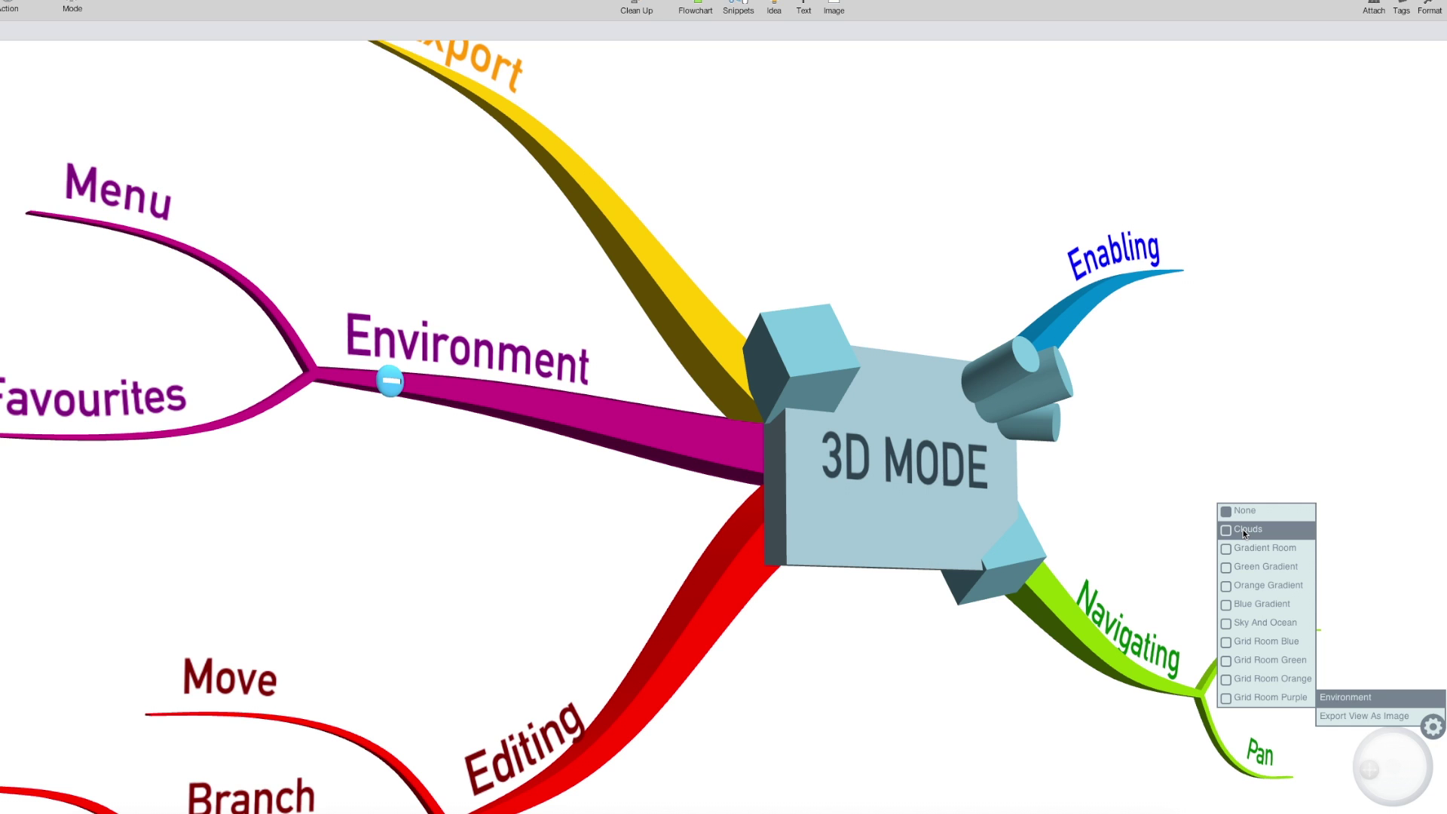
- Try the environments in turn: Clouds, Gradient Room, Blue/Orange/Green Gradient, then Grid Room Blue/Green/Orange
click(1042, 249)
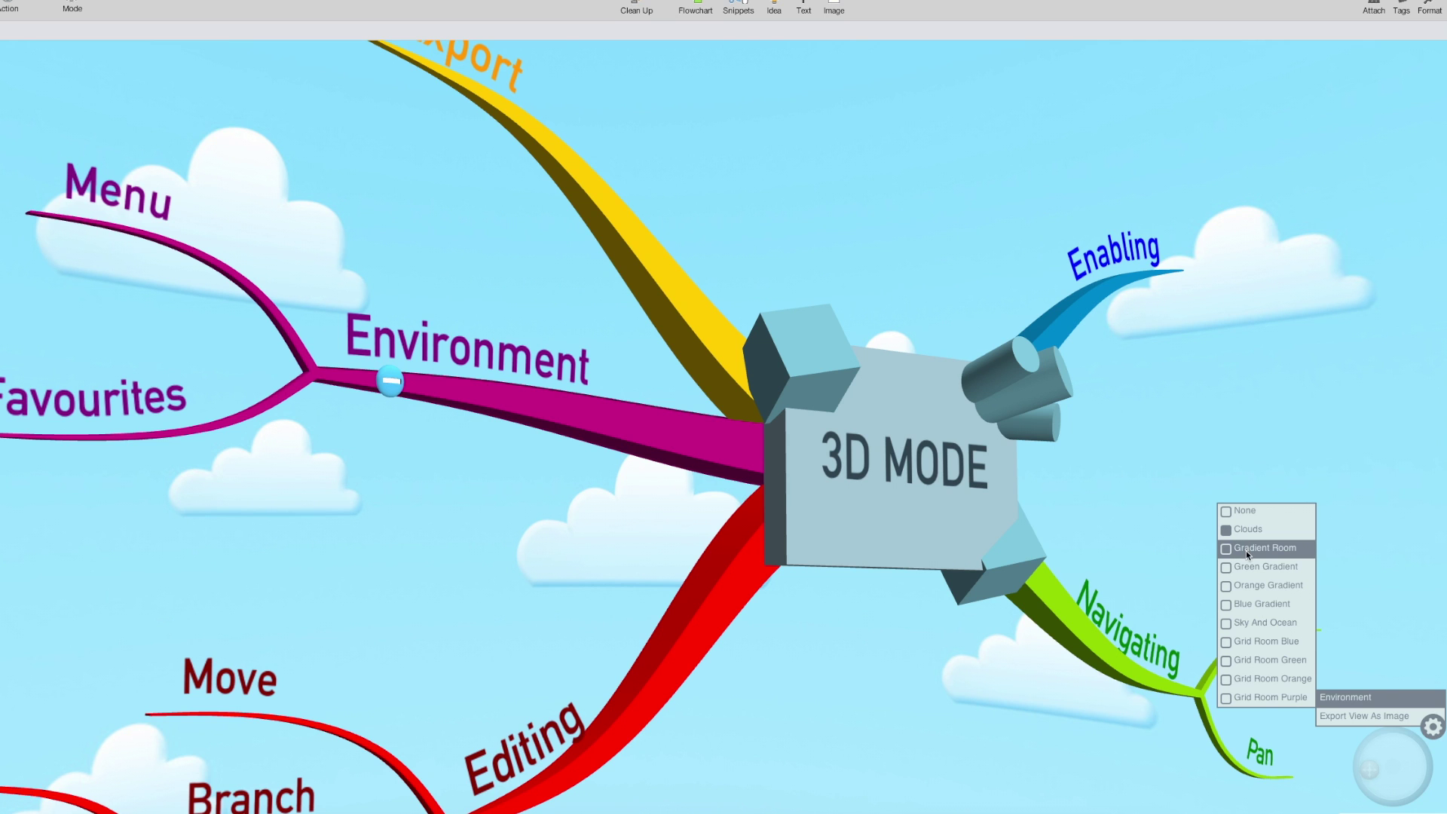
click(1246, 550)
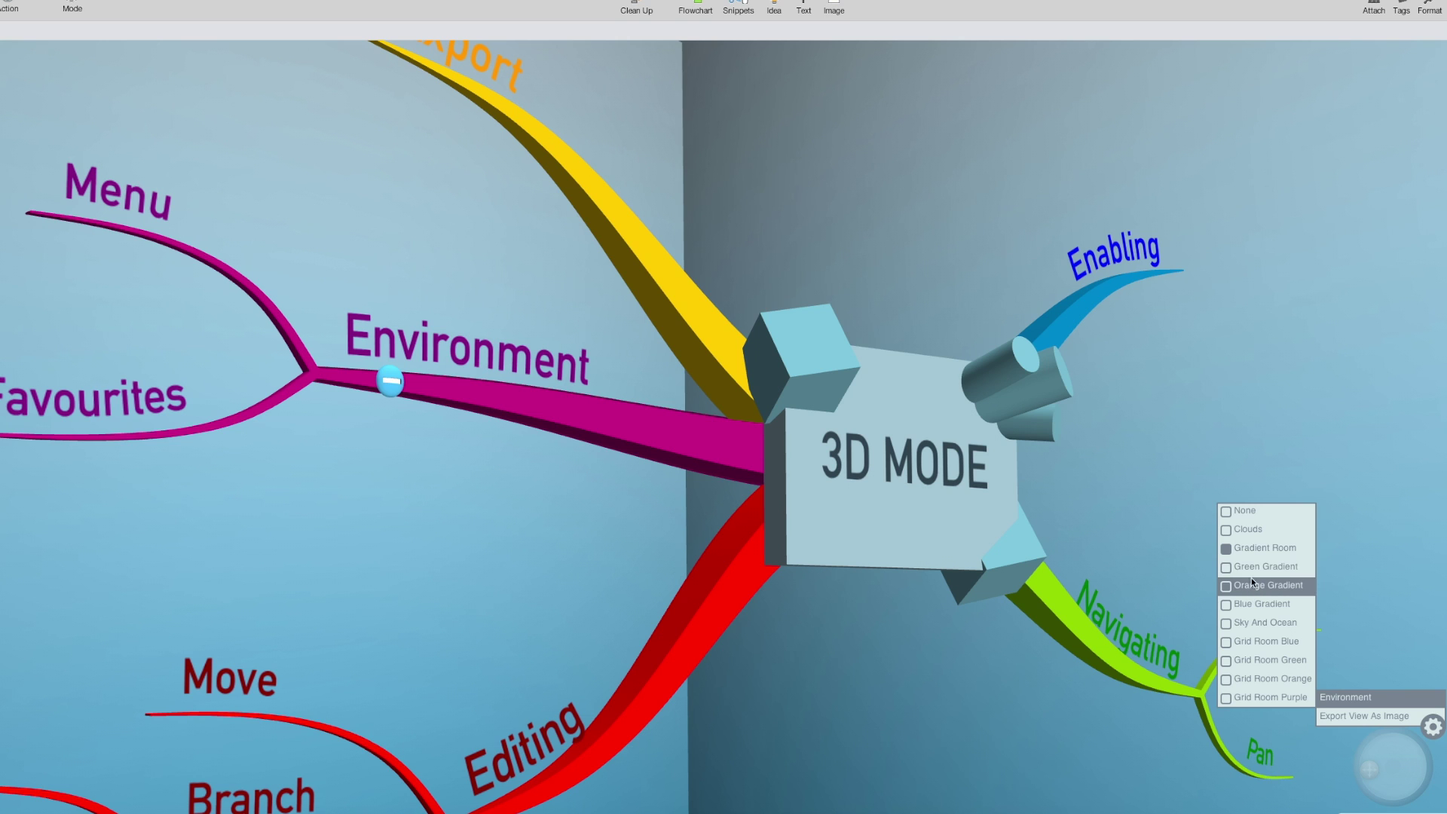
click(1273, 604)
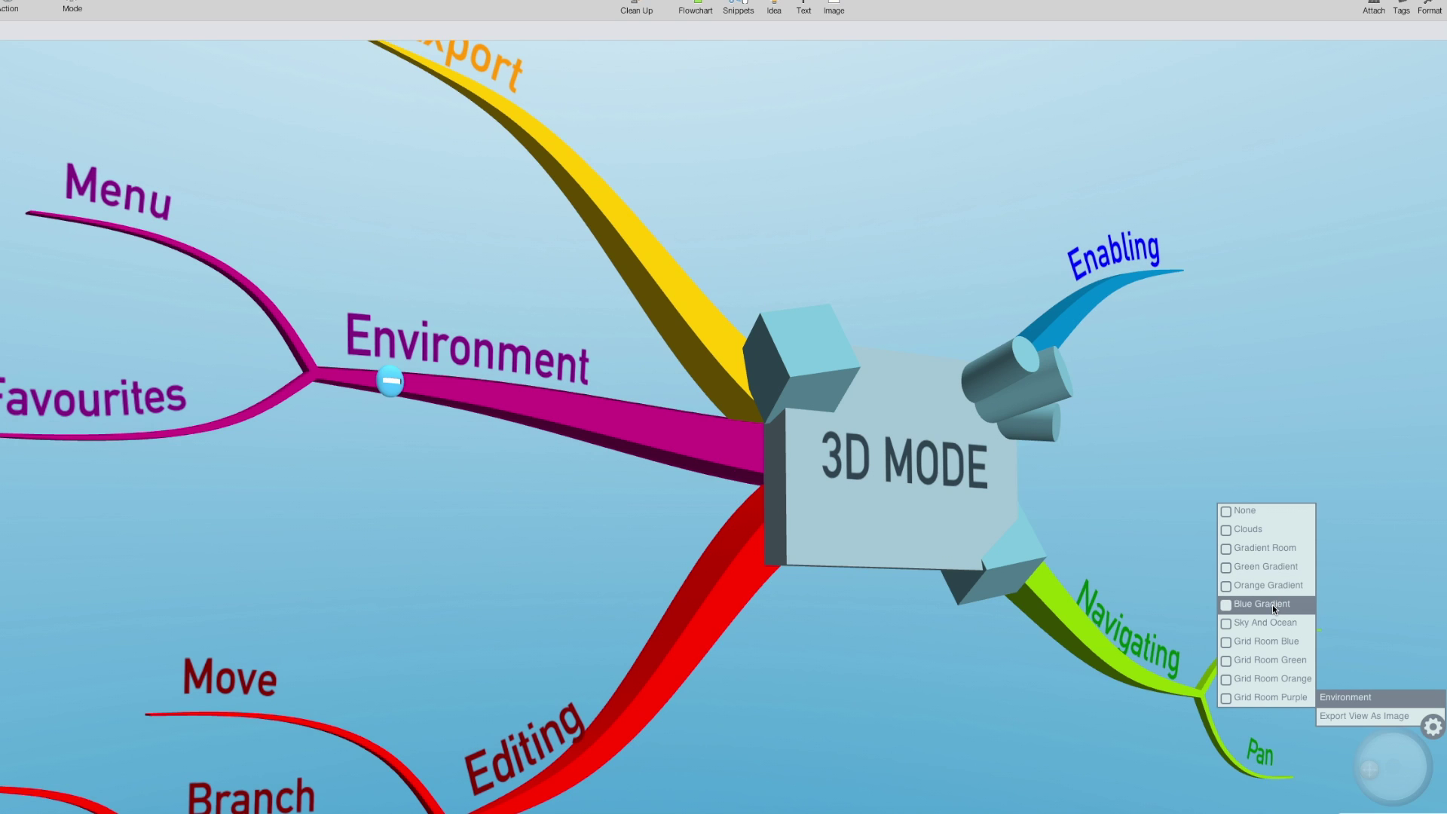
click(1270, 587)
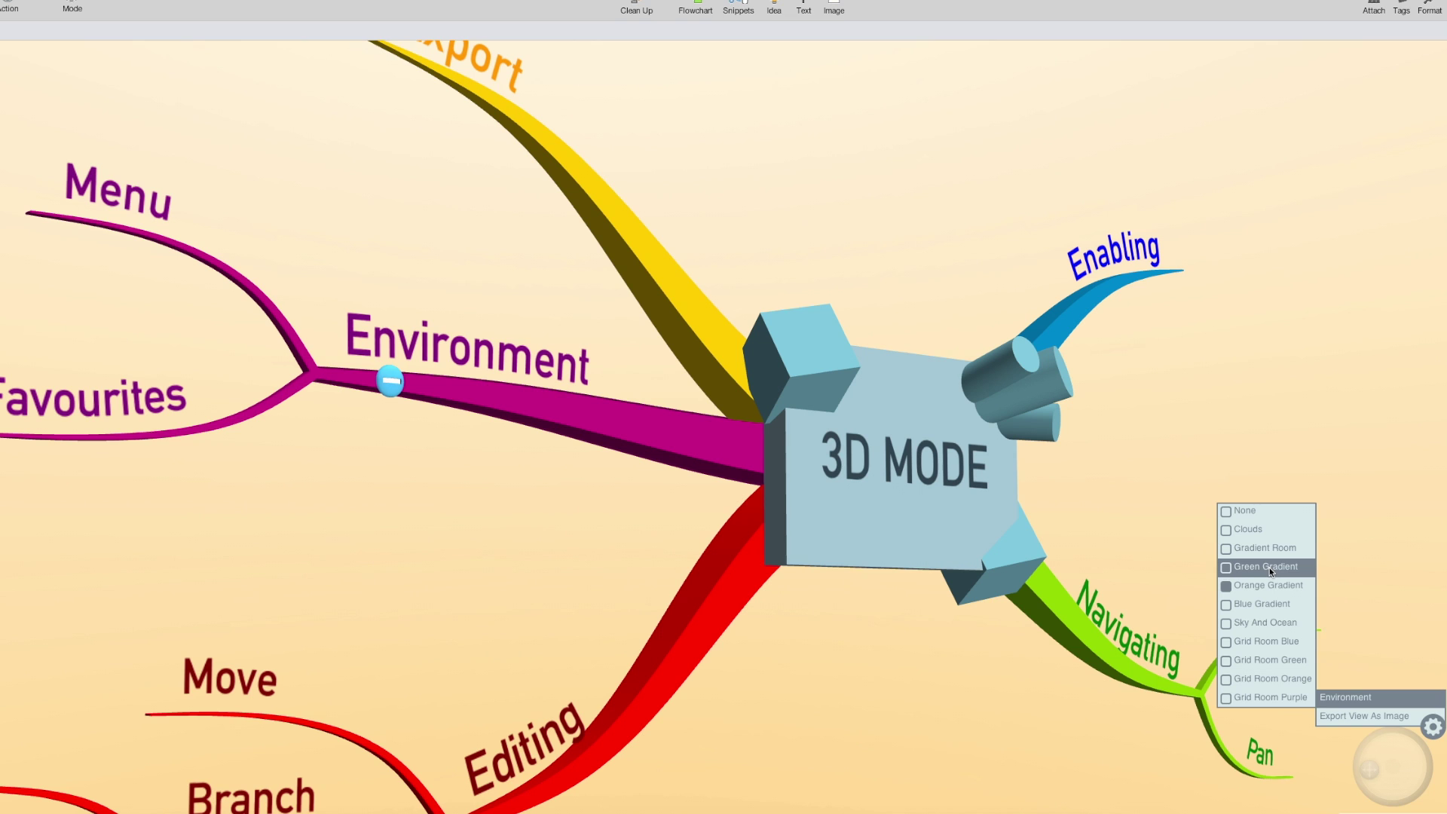
click(1269, 568)
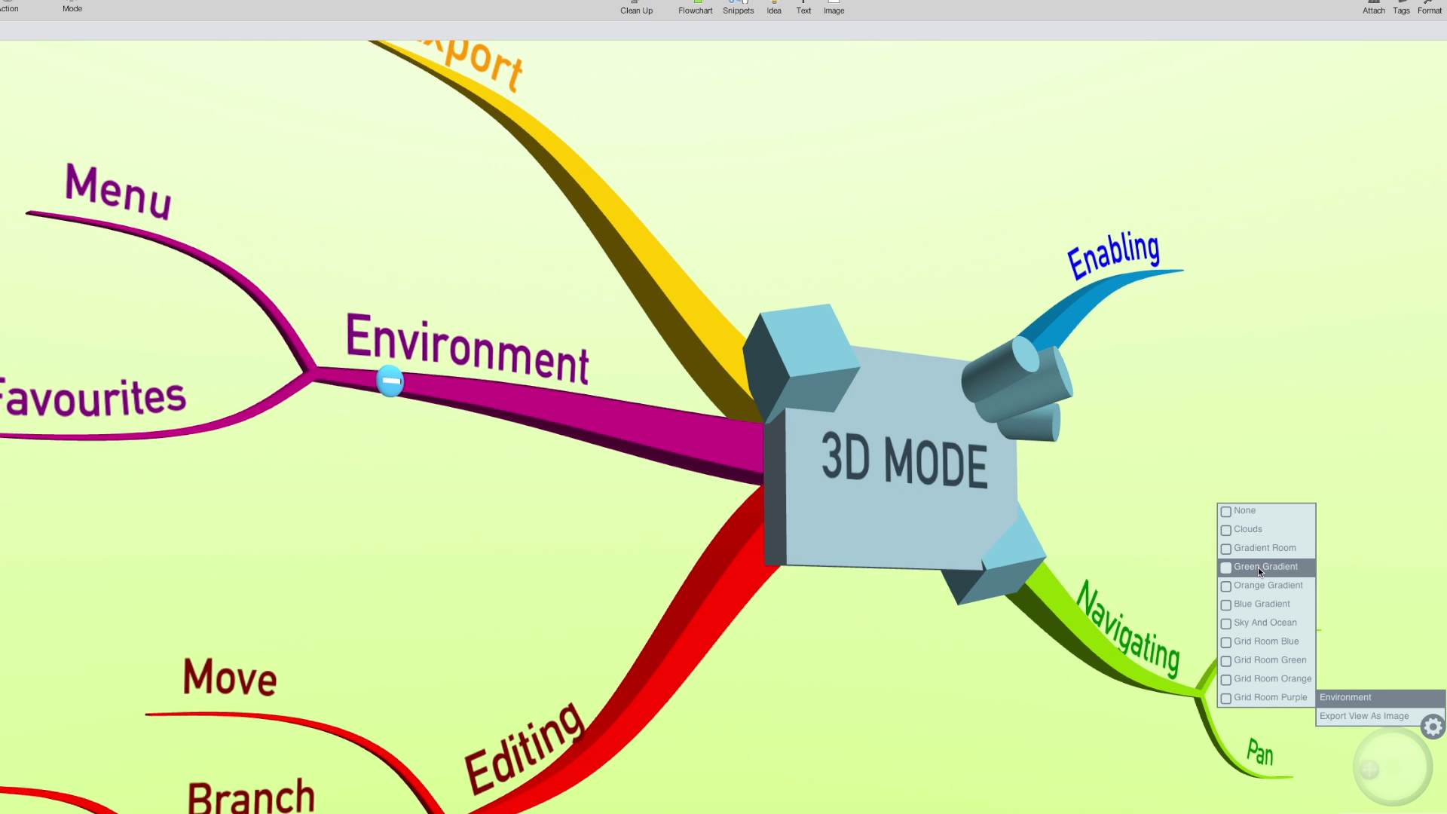
click(1295, 639)
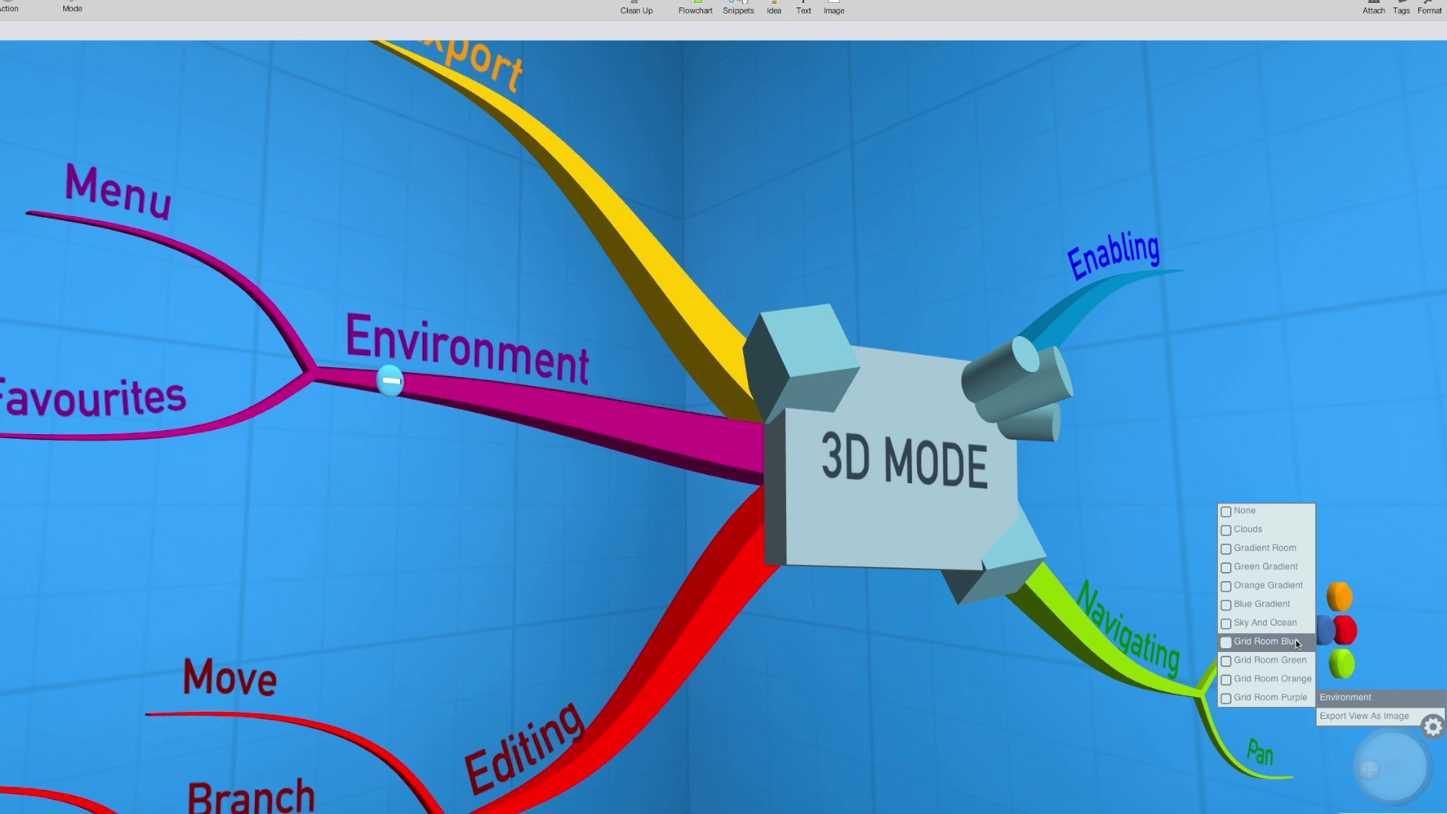
click(1292, 659)
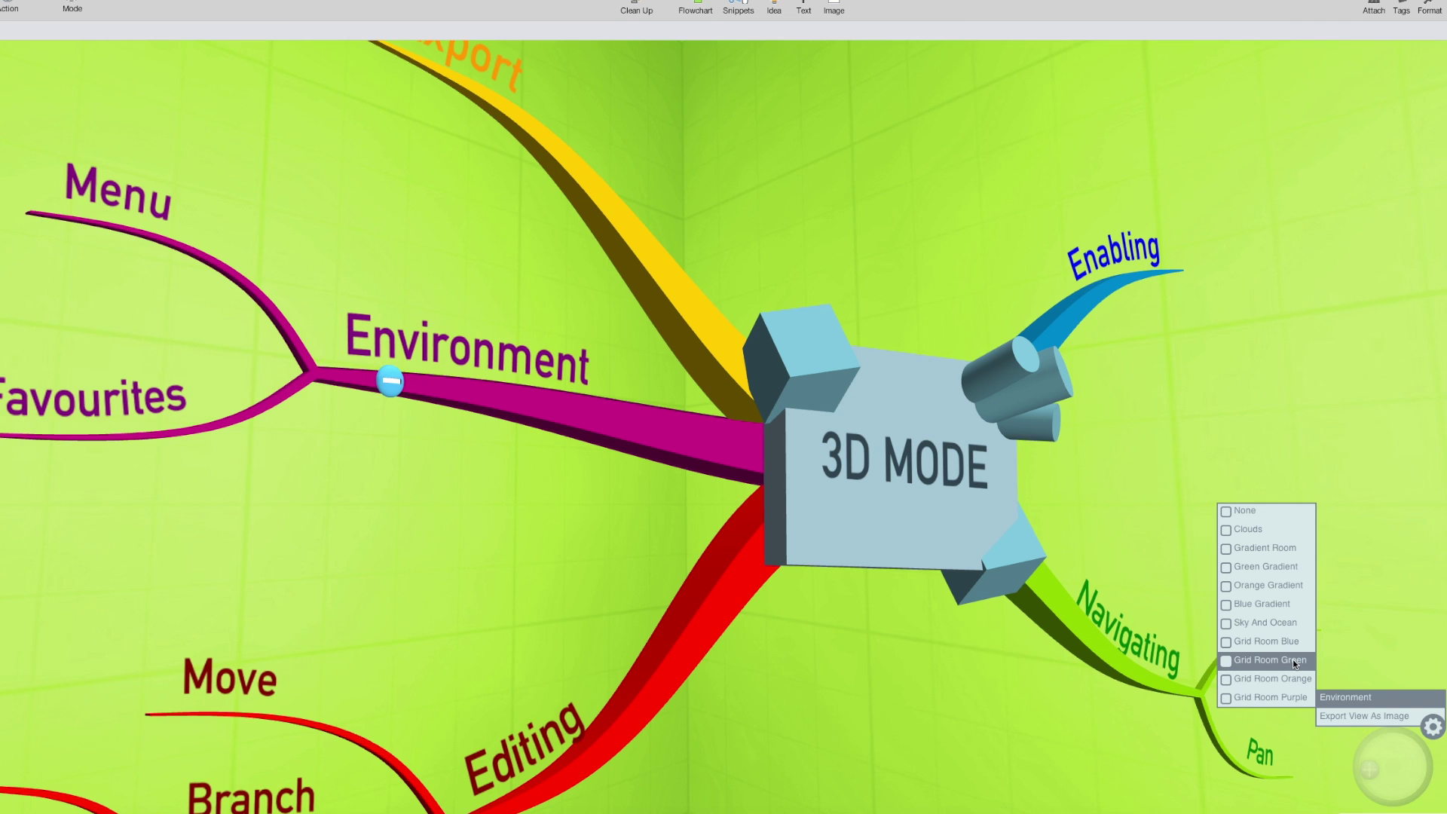
click(1293, 678)
click(1286, 407)
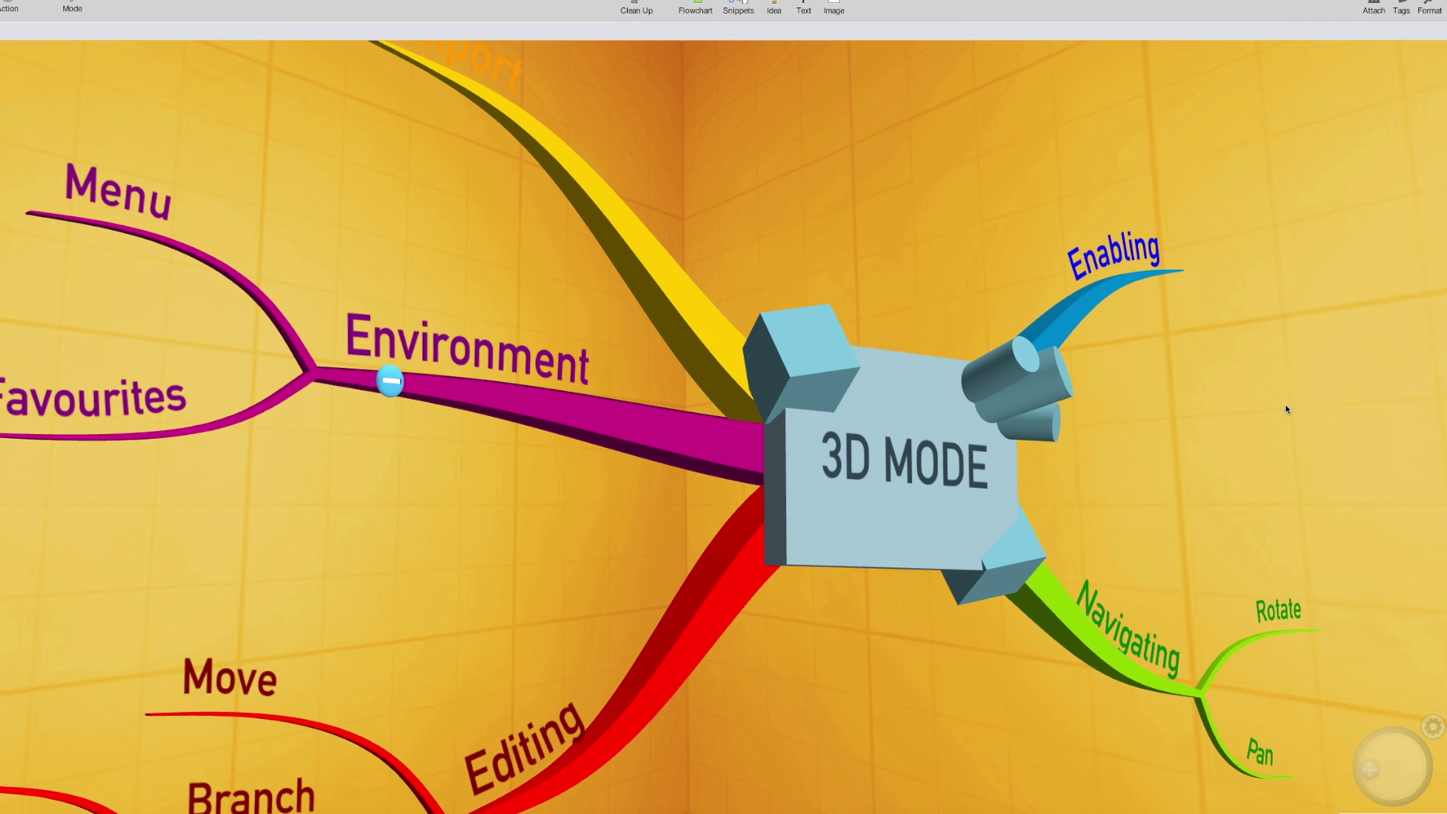
- Rotate the view and set the environment to Grid Room Blue
drag(1286, 407, 1173, 355)
mouse_move(1369, 776)
mouse_down()
mouse_move(1393, 786)
mouse_move(1410, 735)
mouse_move(1394, 730)
mouse_move(1420, 762)
mouse_move(1409, 746)
mouse_move(1394, 768)
mouse_up()
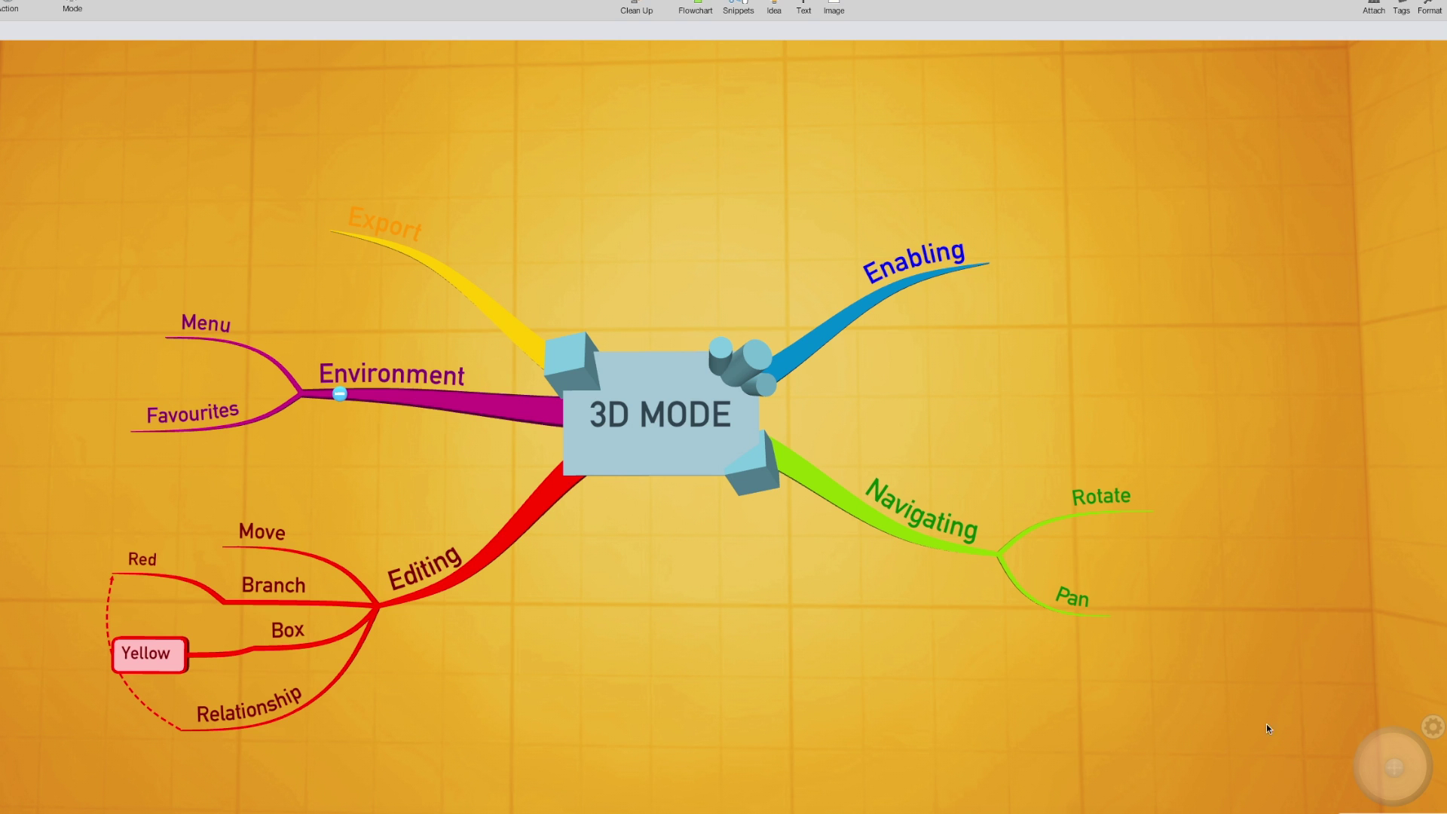
click(1432, 726)
mouse_move(1341, 697)
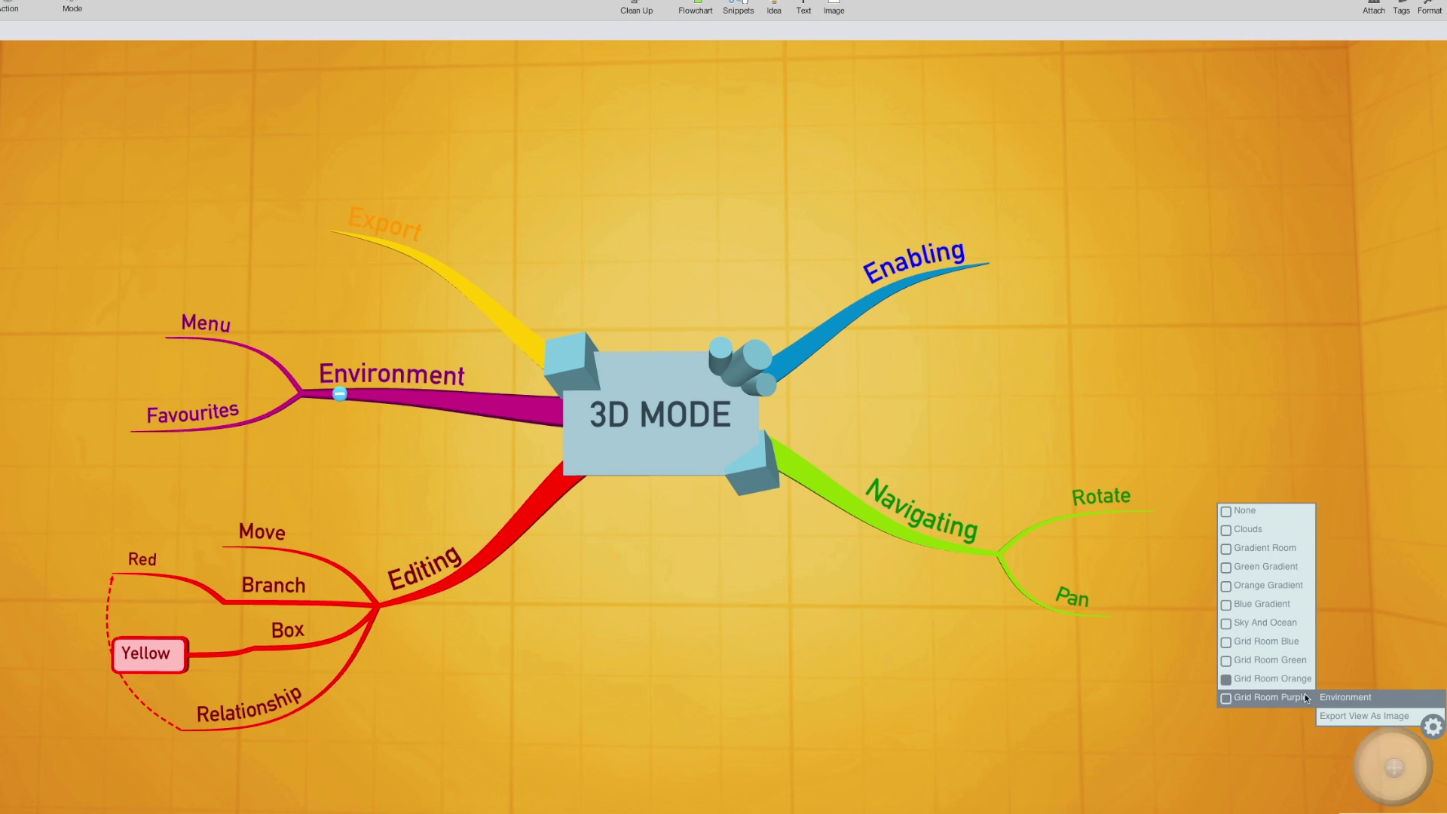
click(1272, 643)
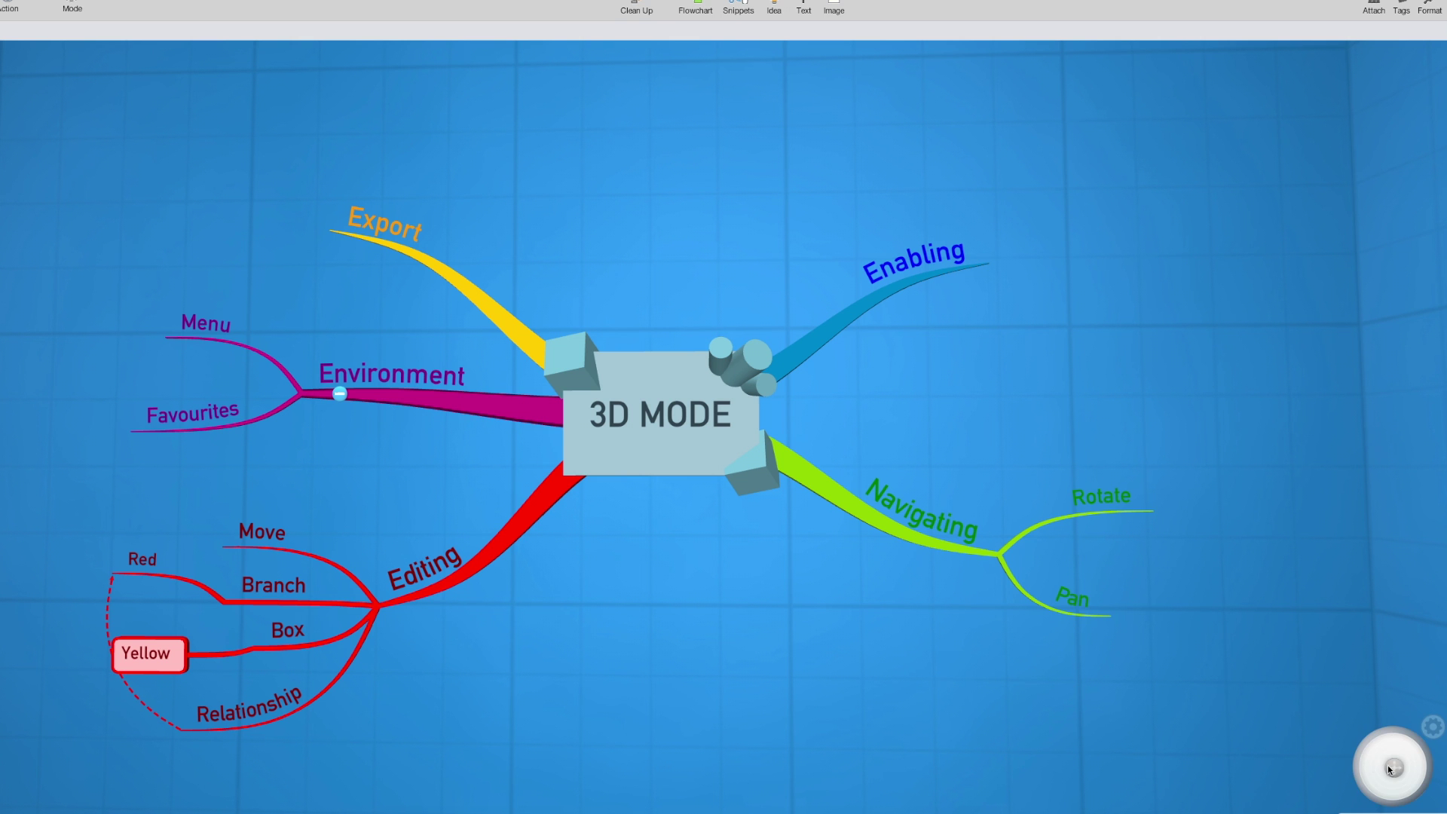
drag(1388, 766, 1381, 777)
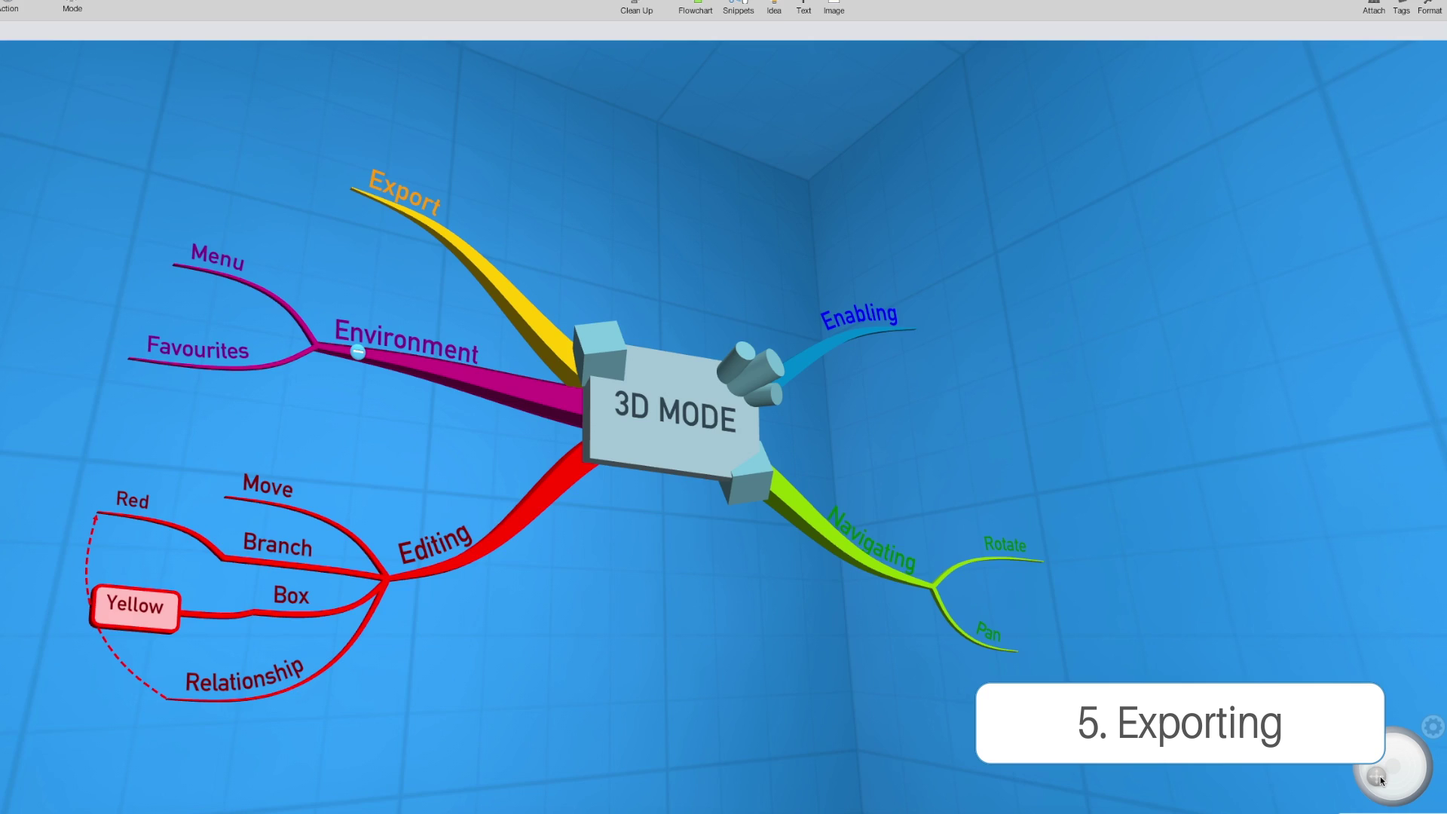
- Export the current 3D view as a JPG named '3D Map' into iMindMap Documents
click(1433, 726)
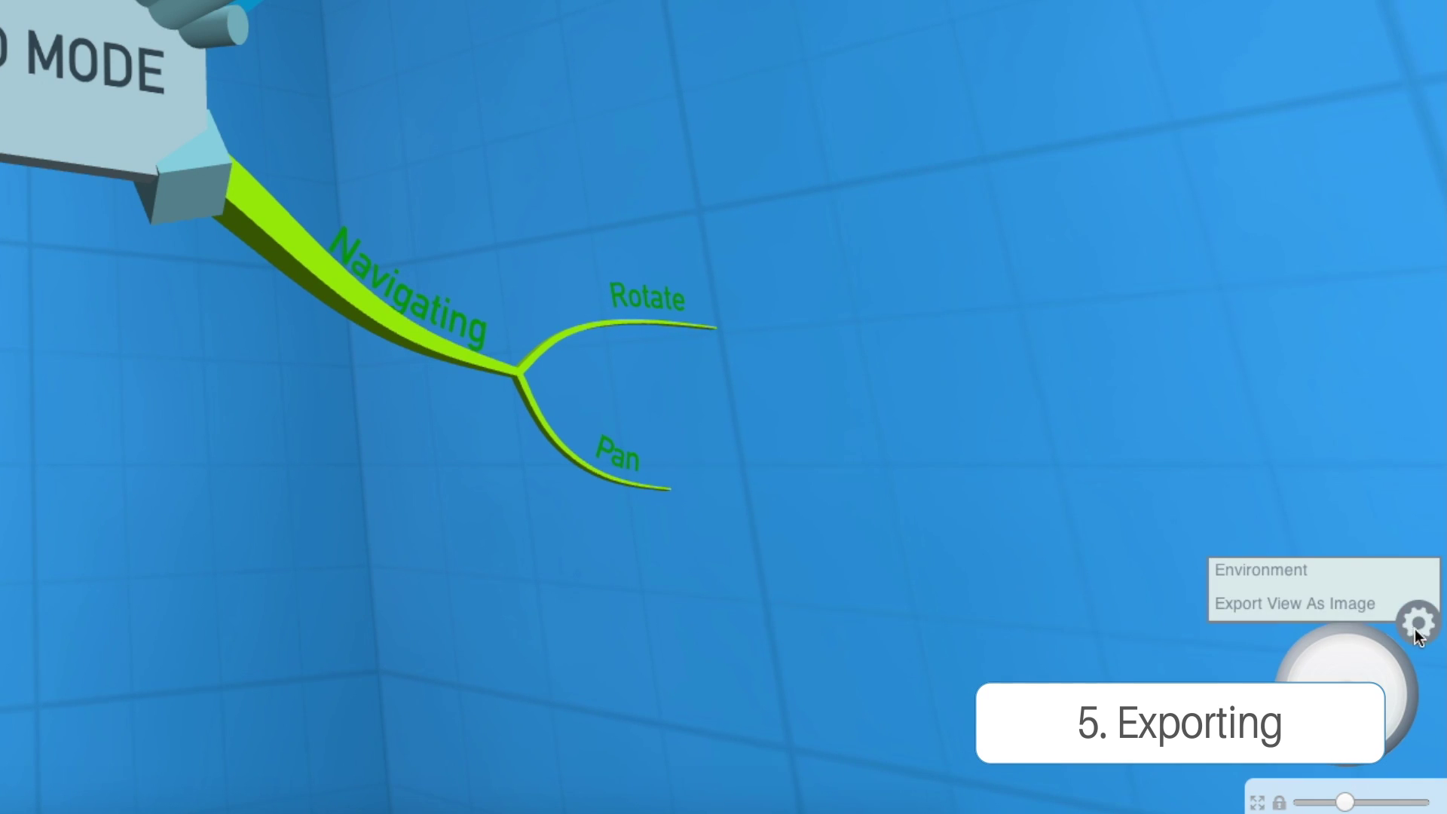
mouse_move(1344, 618)
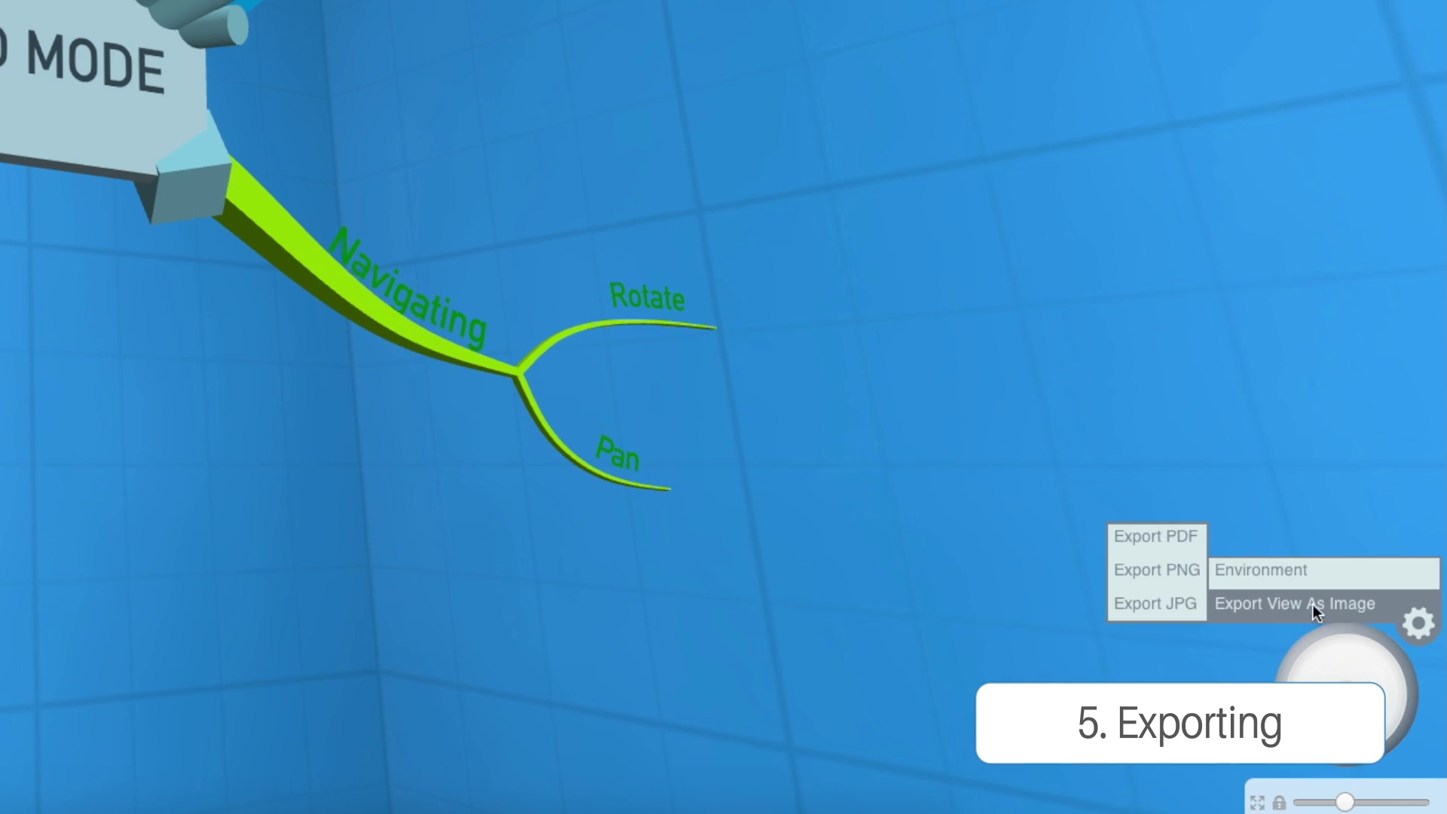
click(1154, 603)
drag(652, 78, 581, 79)
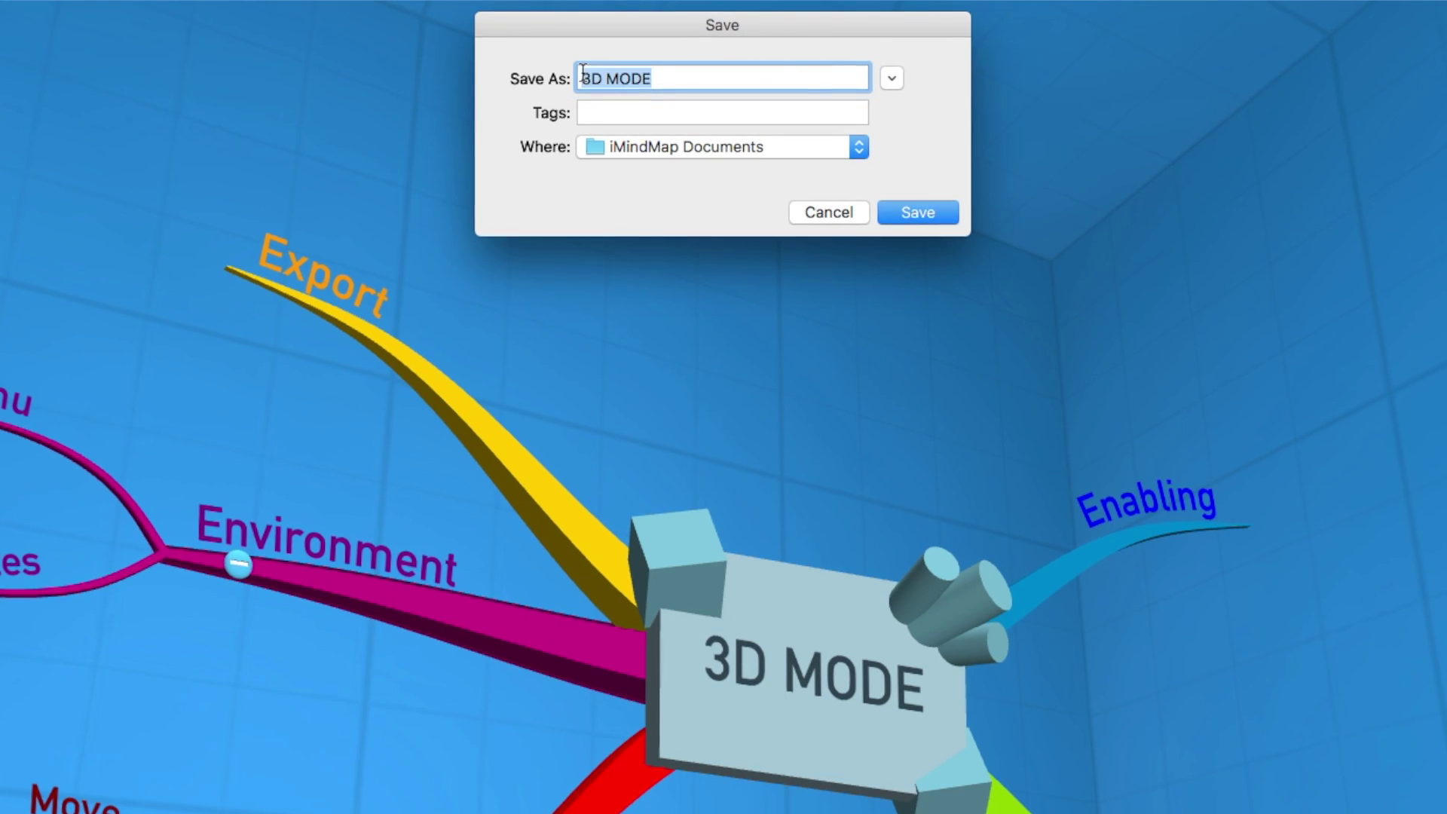
key(BackSpace)
text(3D)
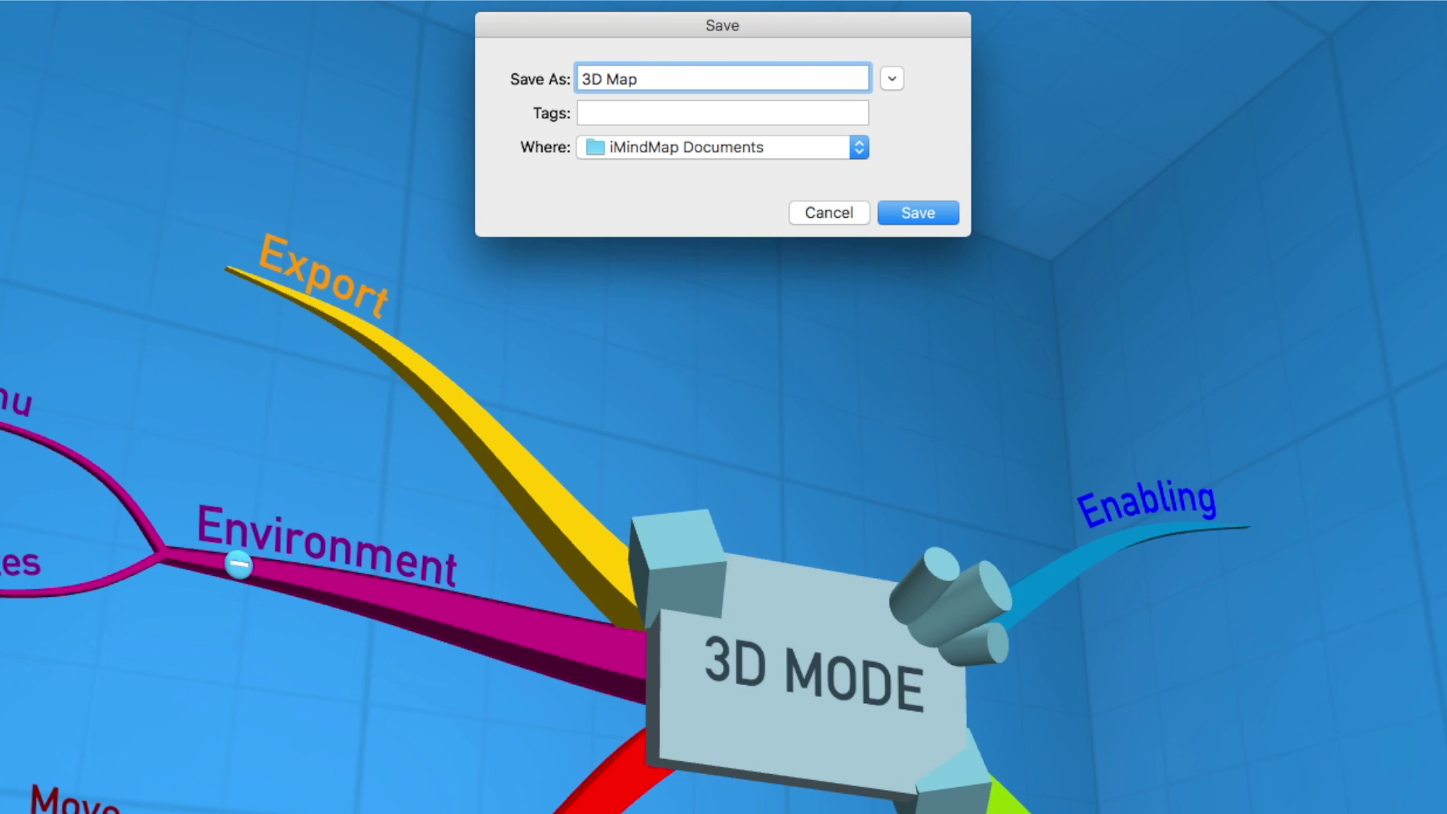
click(897, 213)
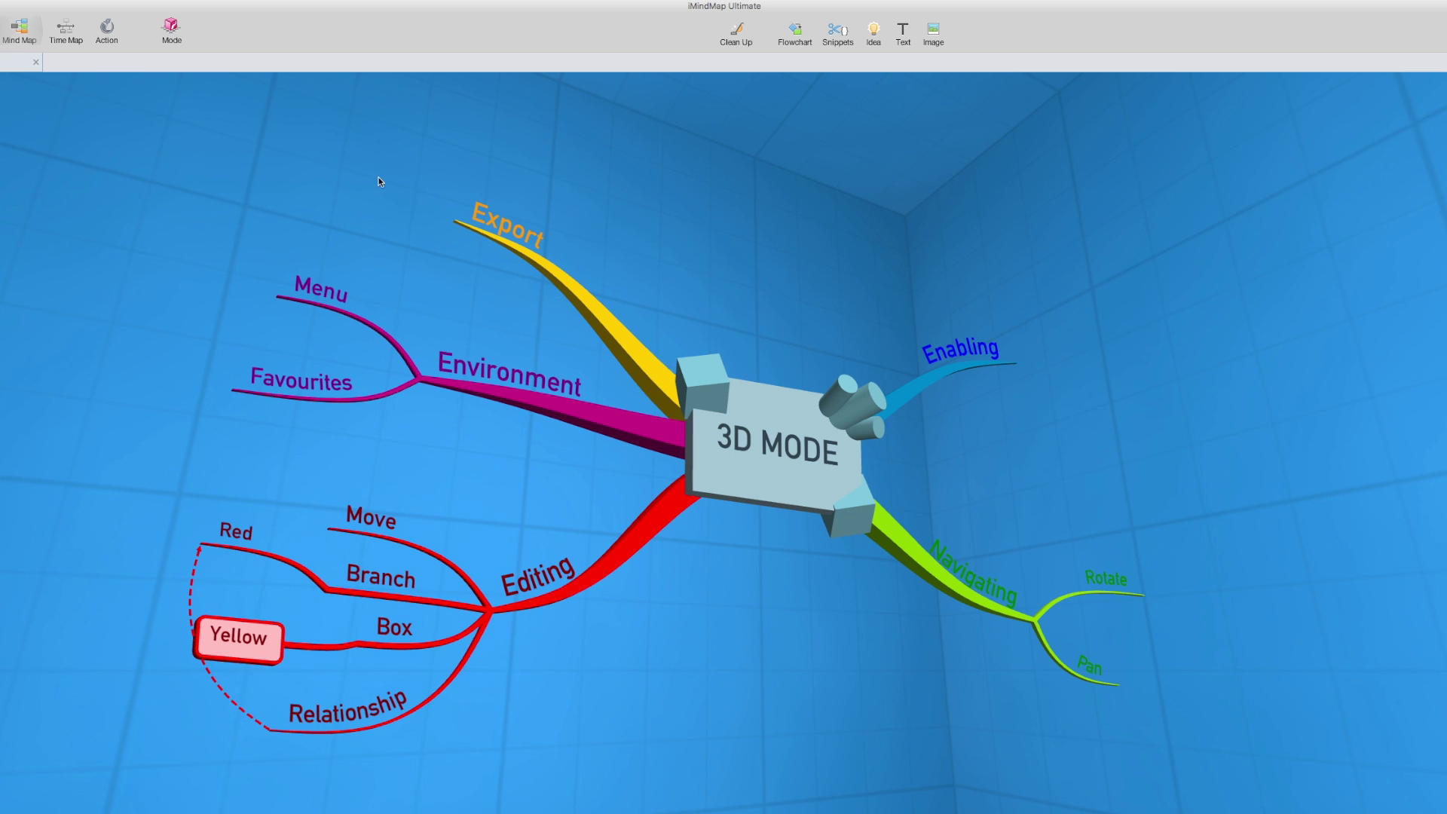
- Return to Mind Map mode and restyle the 3D MODE central idea with the red hand-drawn rounded style
click(180, 39)
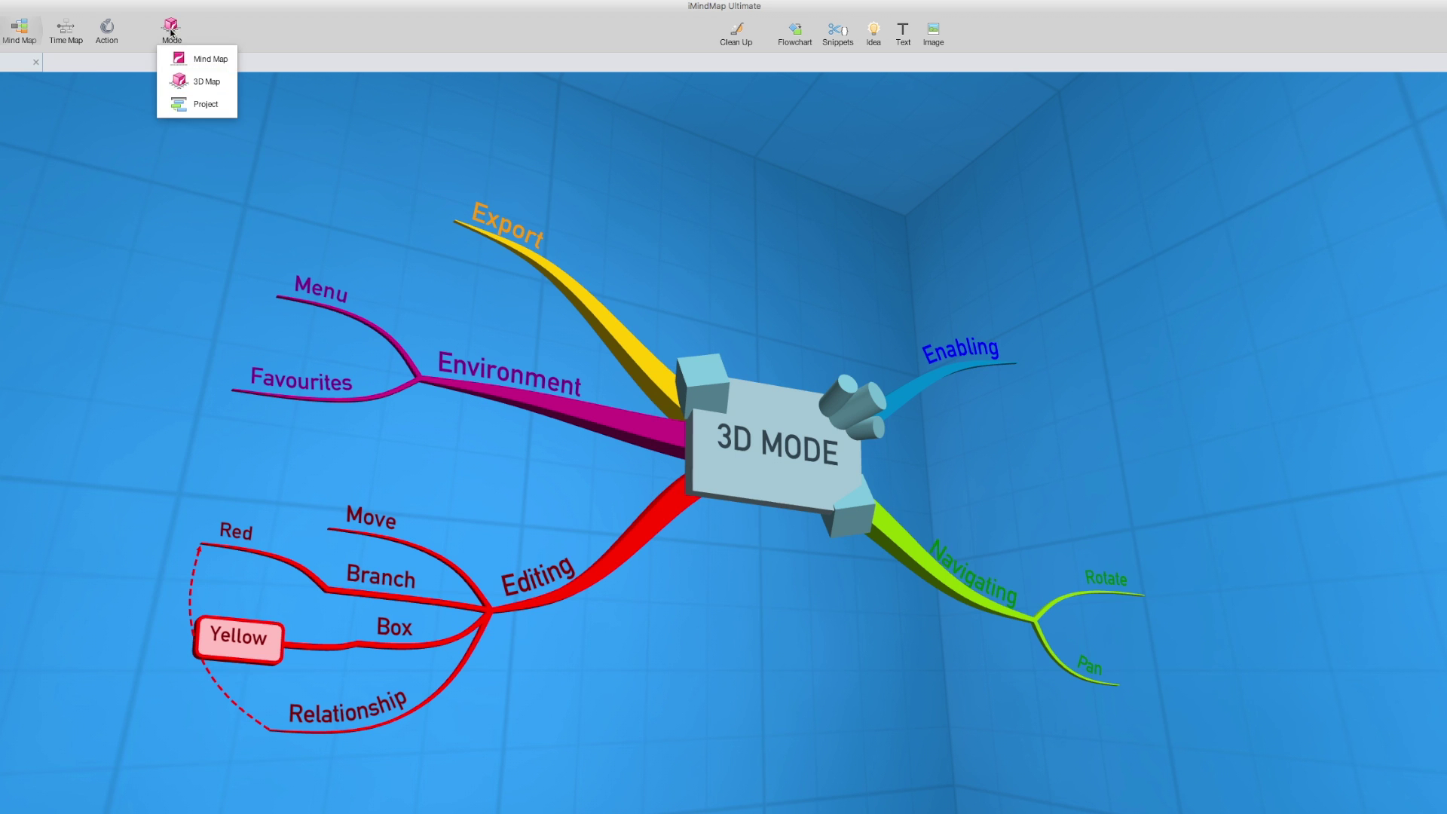
click(200, 60)
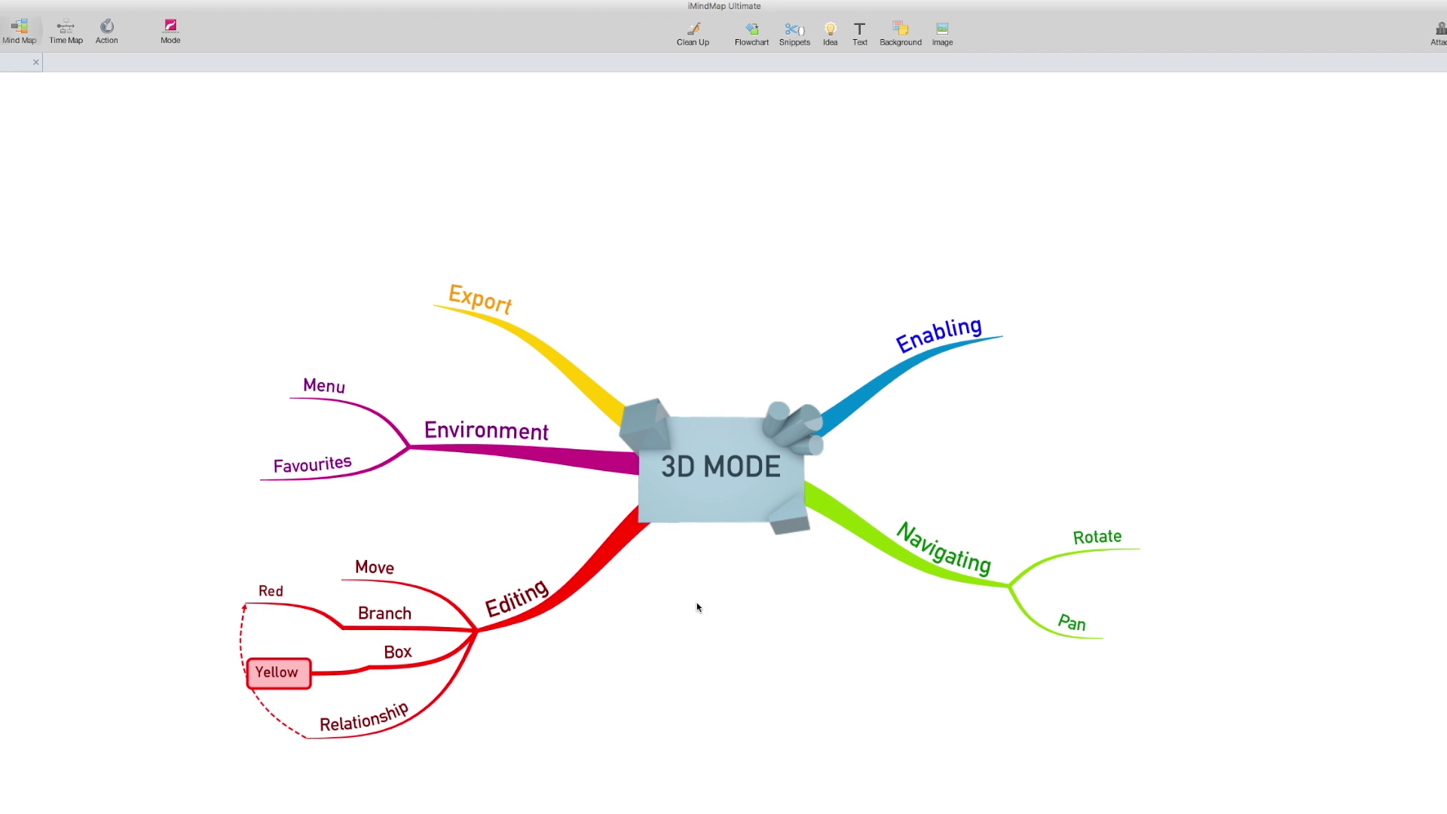
mouse_move(726, 513)
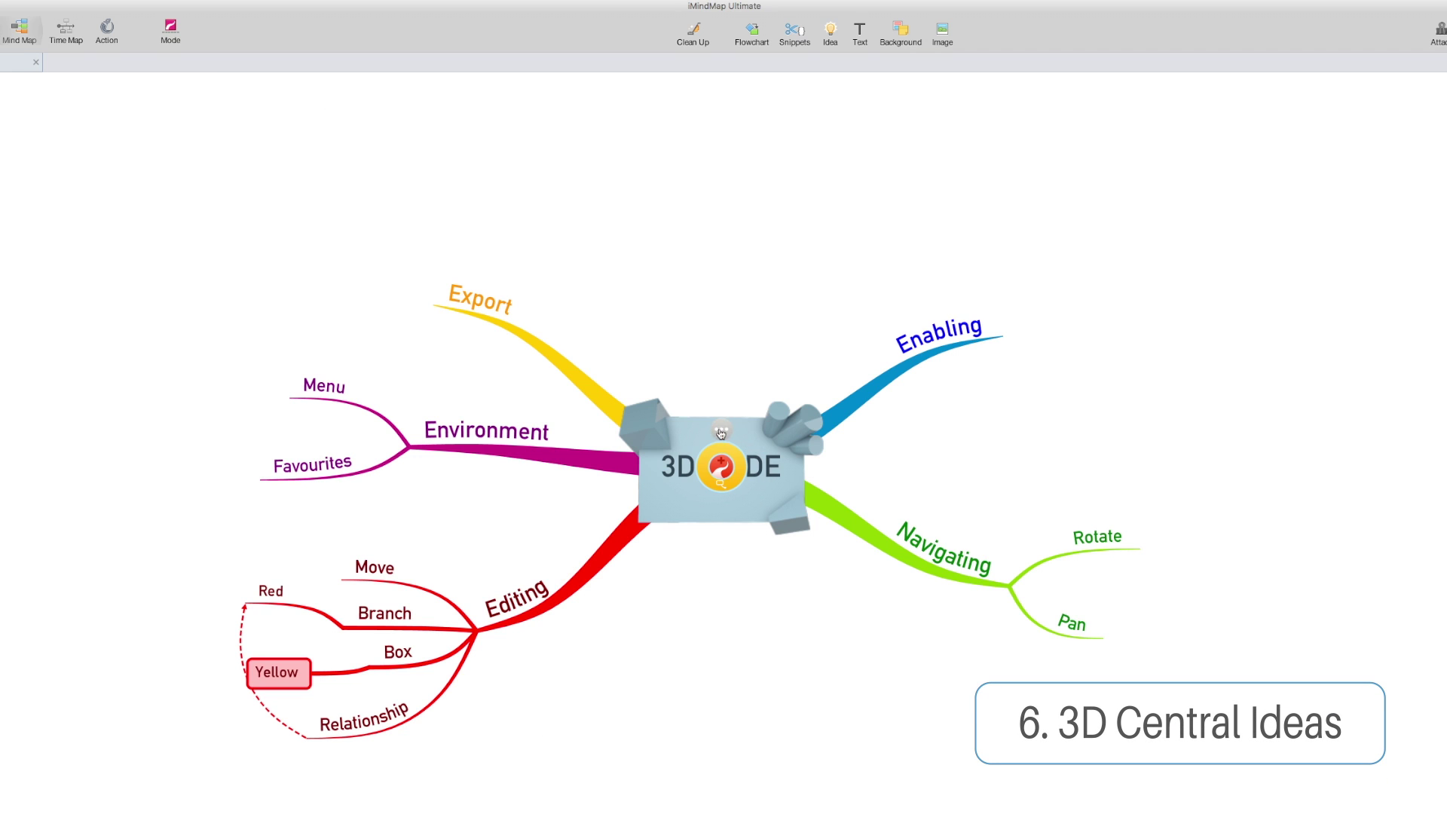
right_click(673, 482)
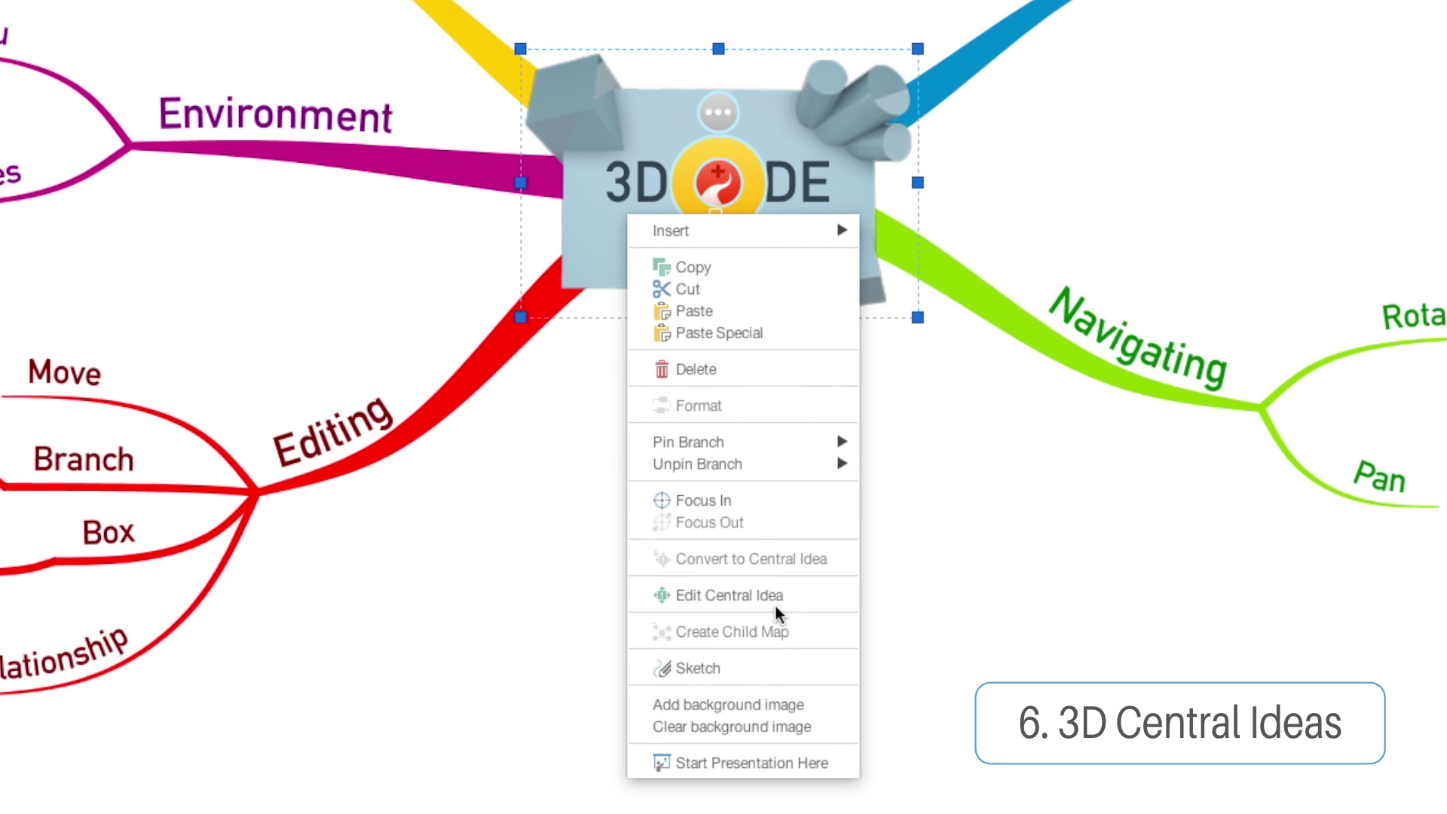
click(776, 598)
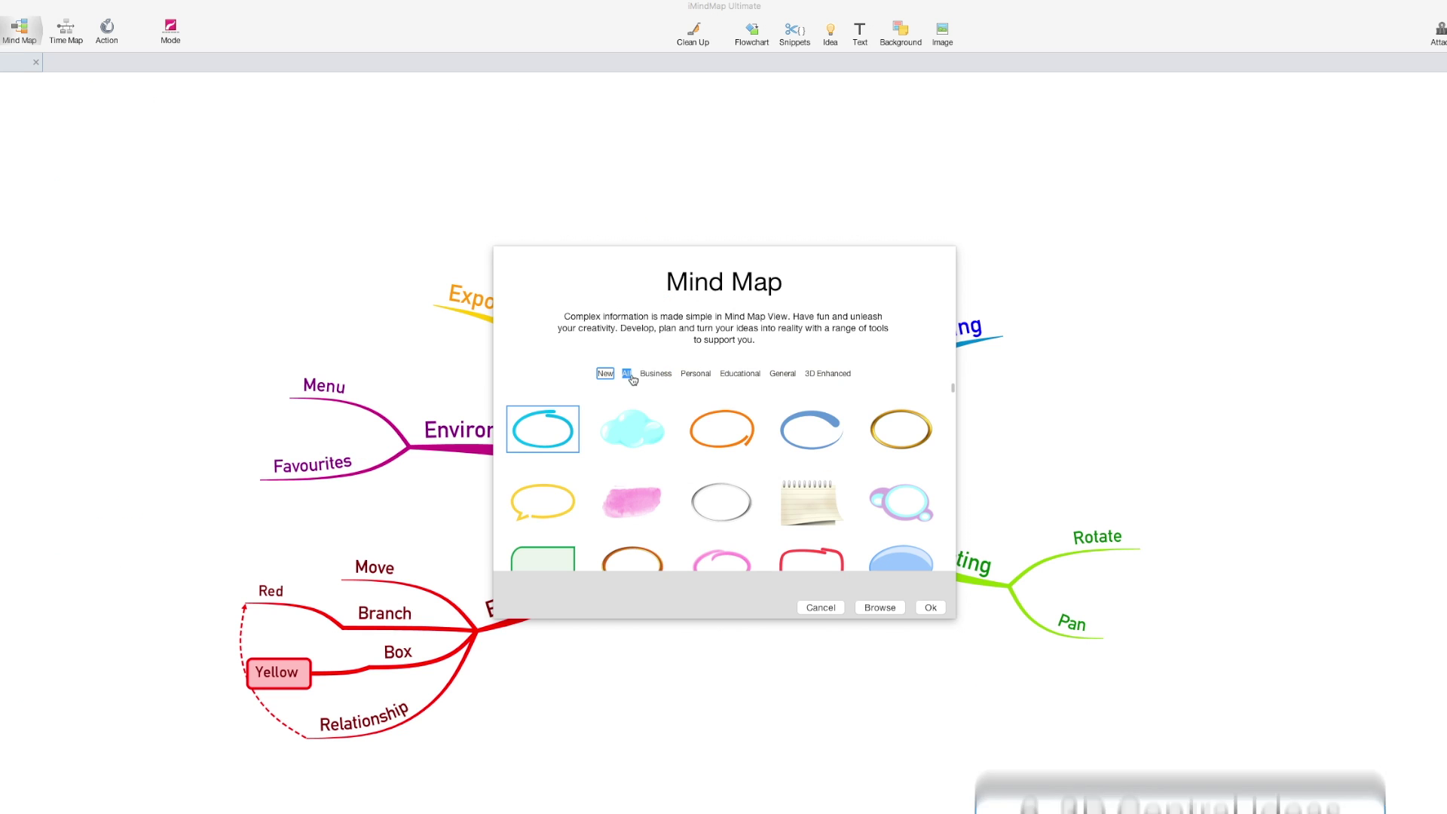
scroll(829, 455, up, 1)
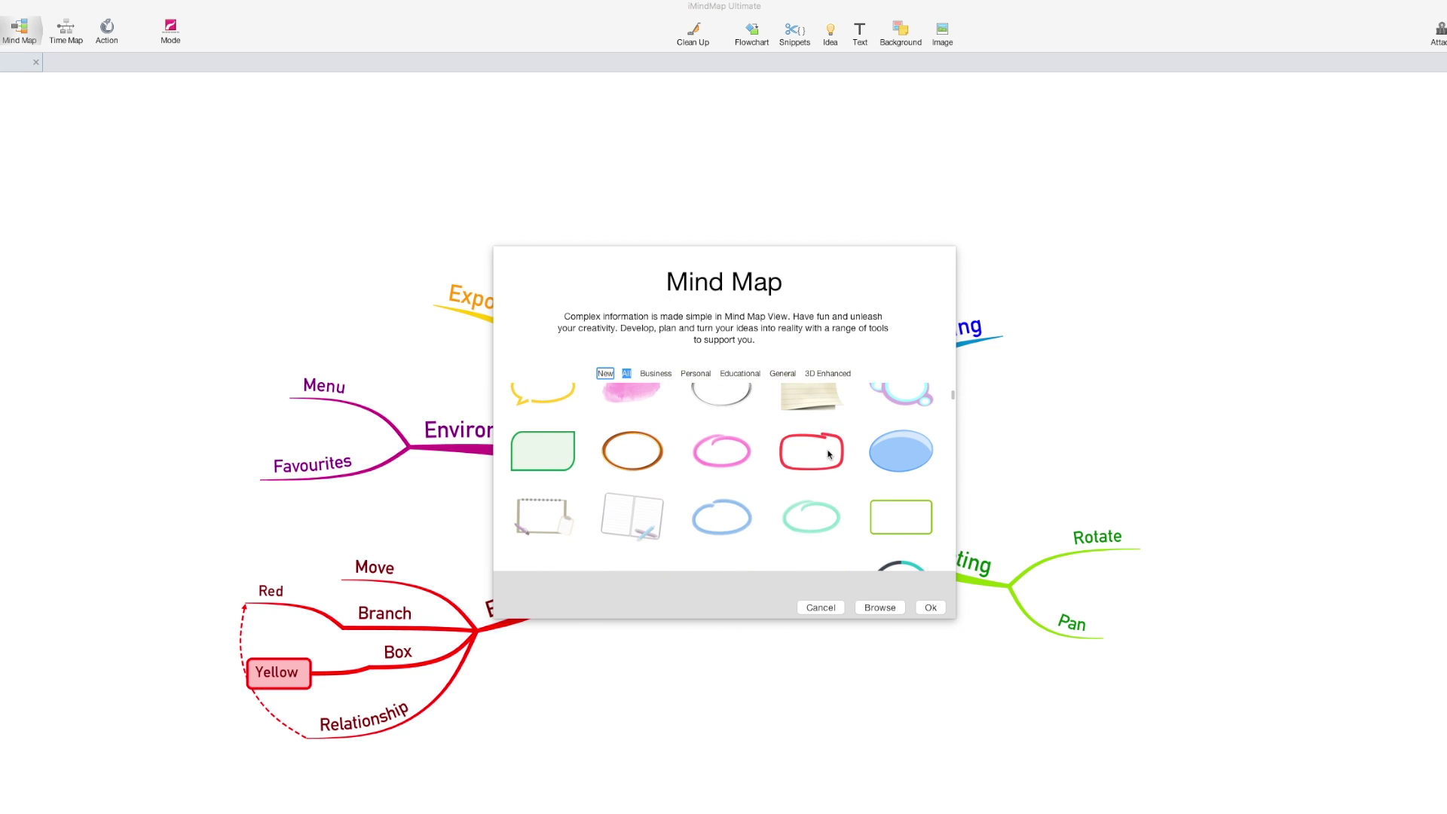
click(828, 455)
click(931, 608)
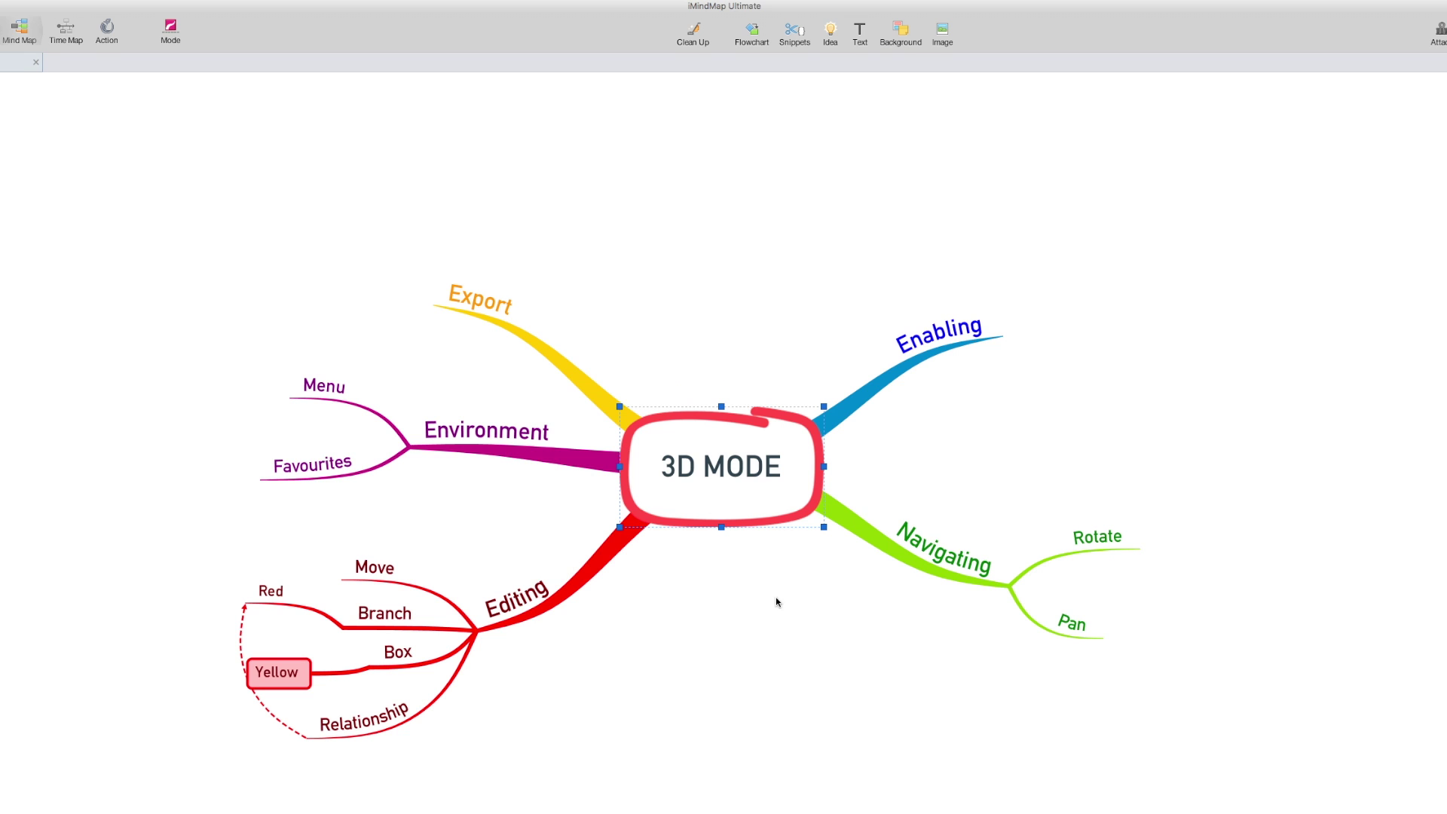
click(172, 33)
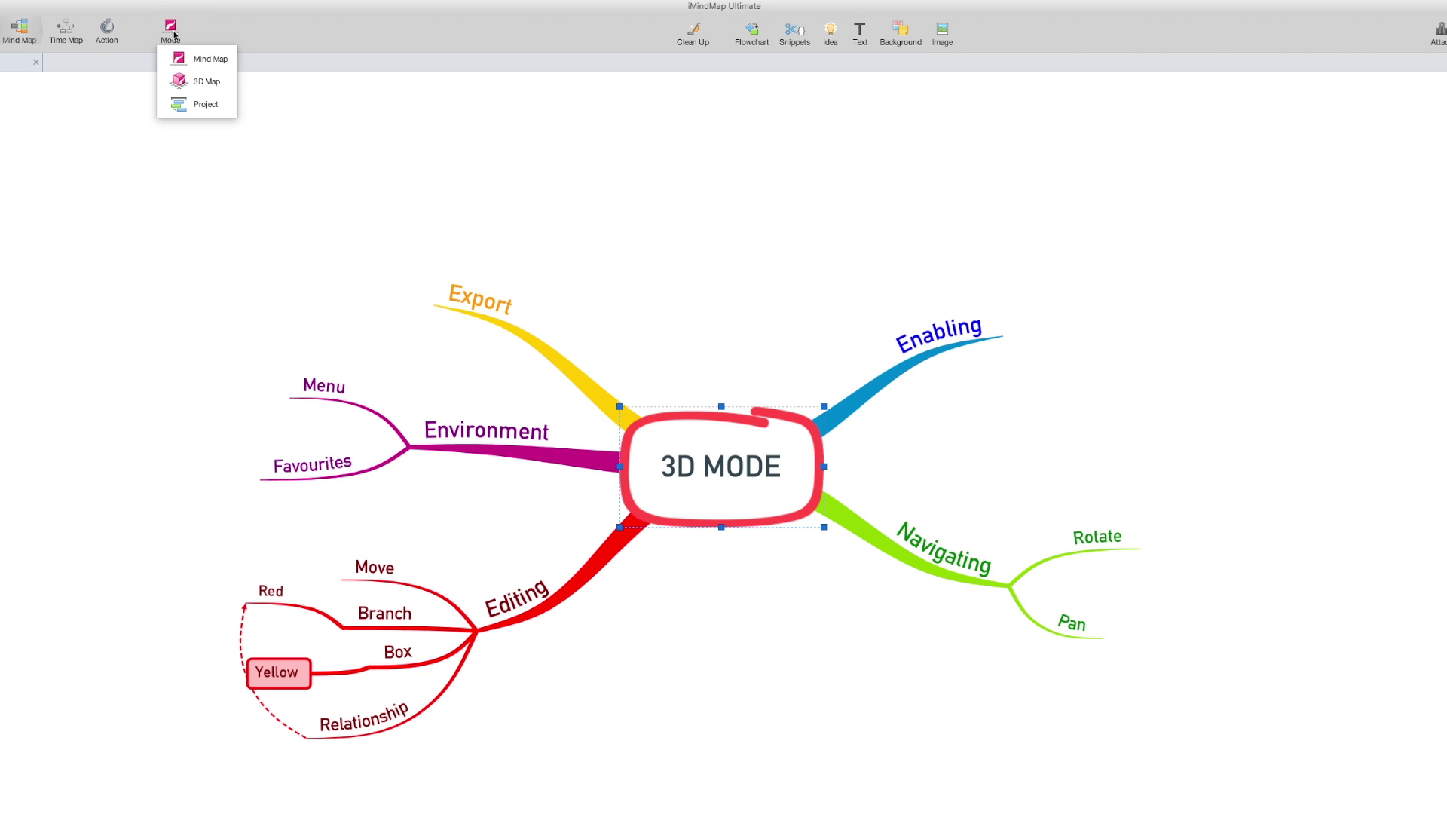
click(198, 82)
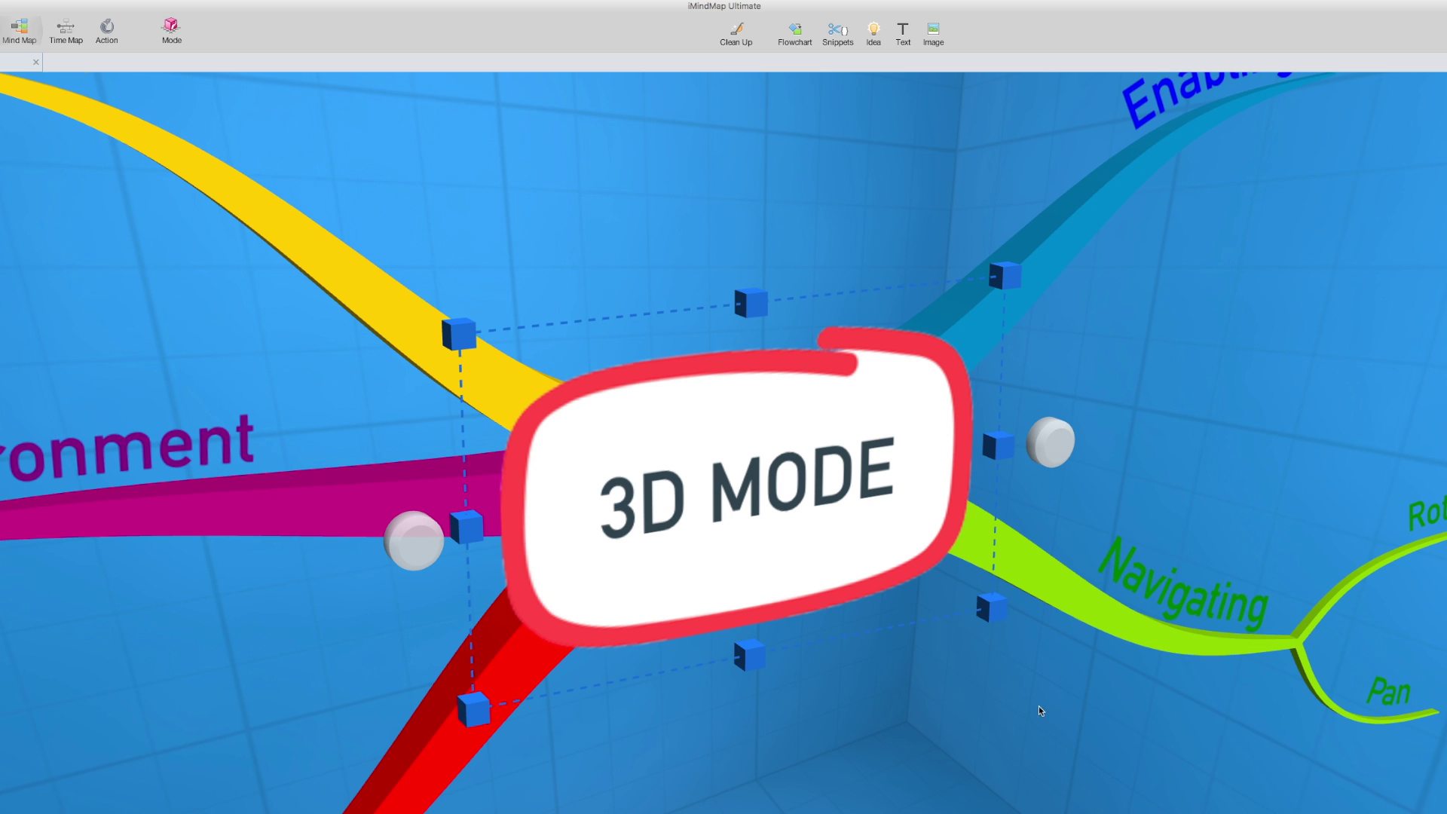
scroll(927, 682, down, 5)
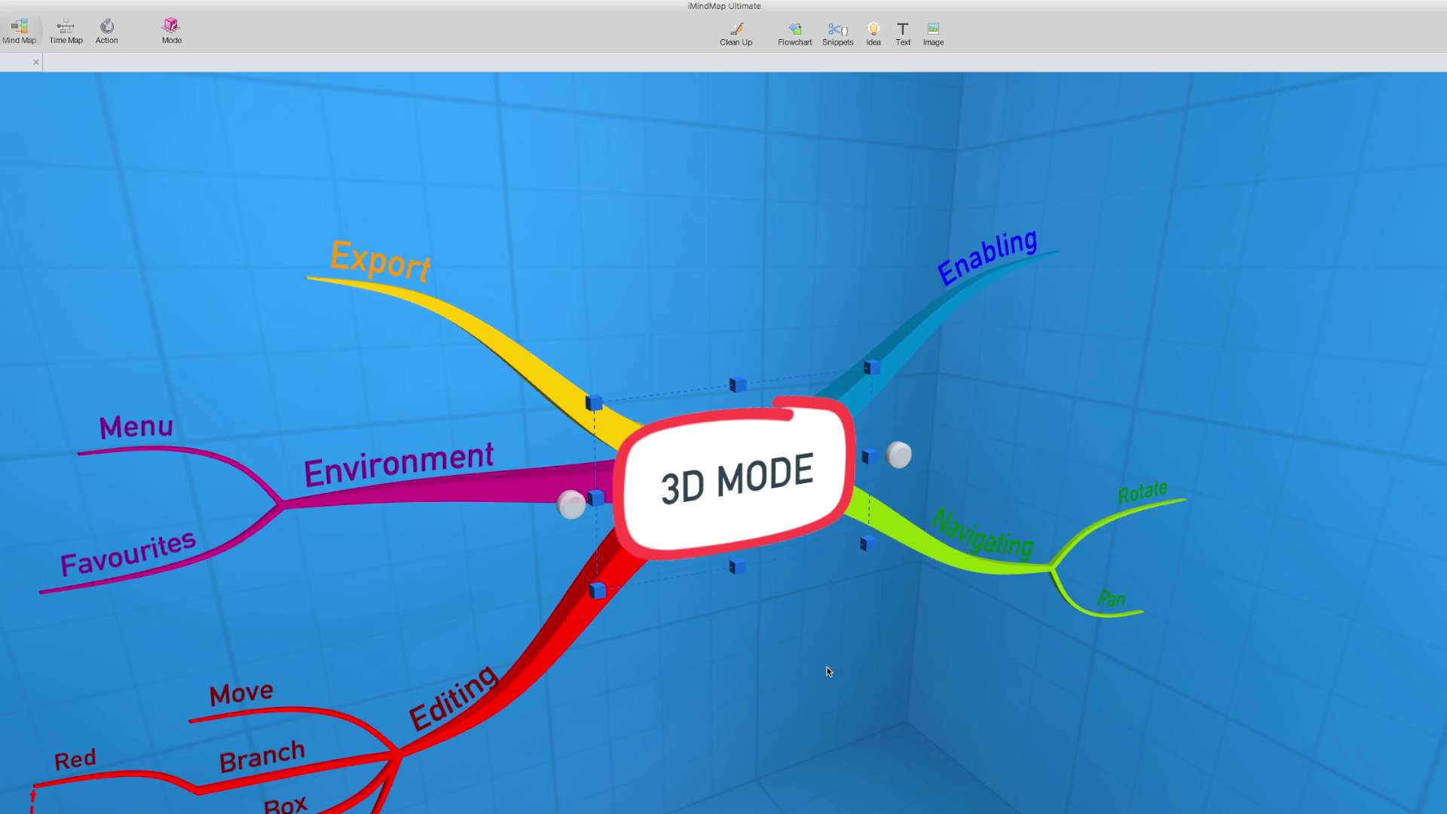
drag(827, 667, 1150, 746)
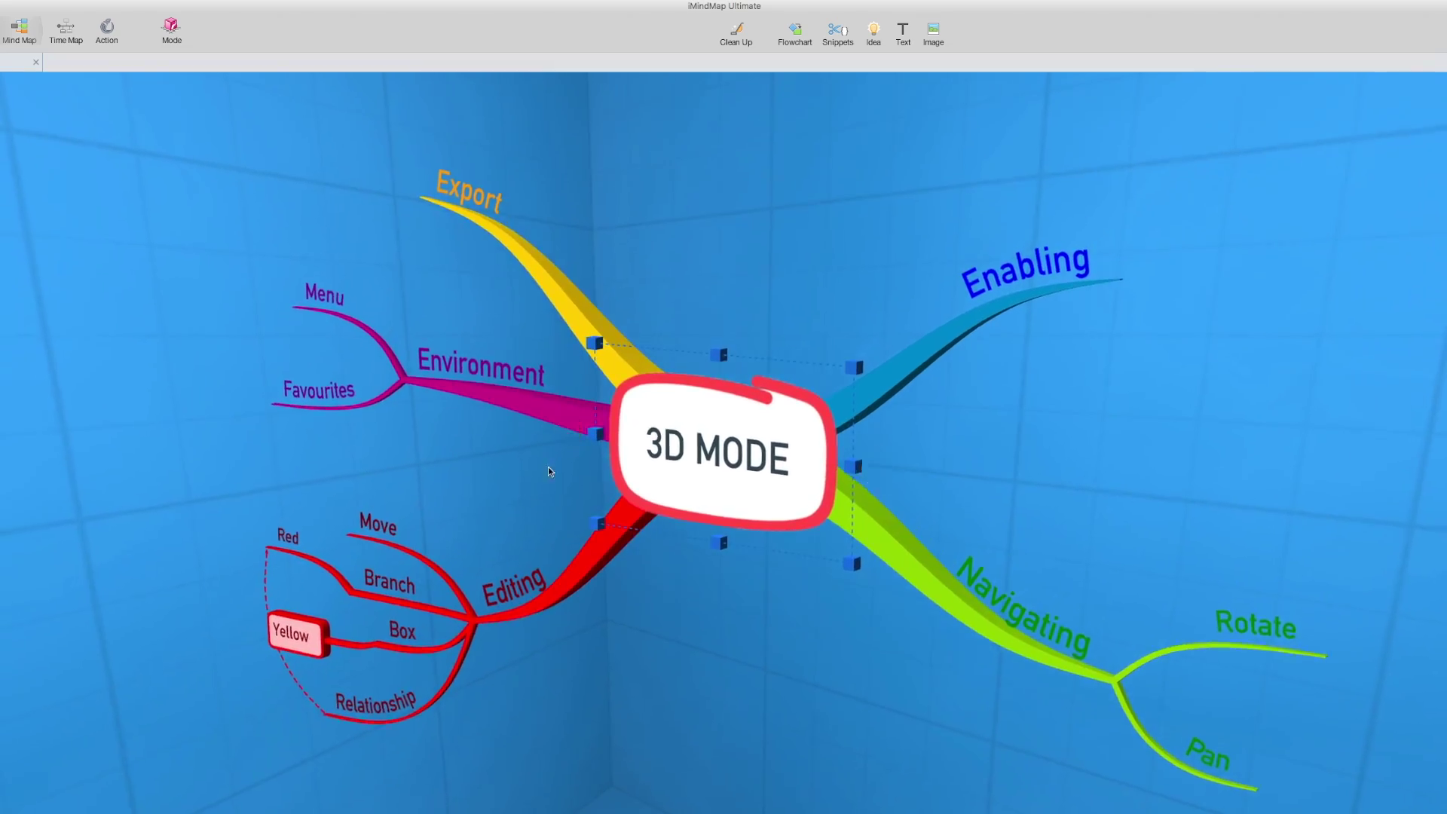
mouse_move(376, 348)
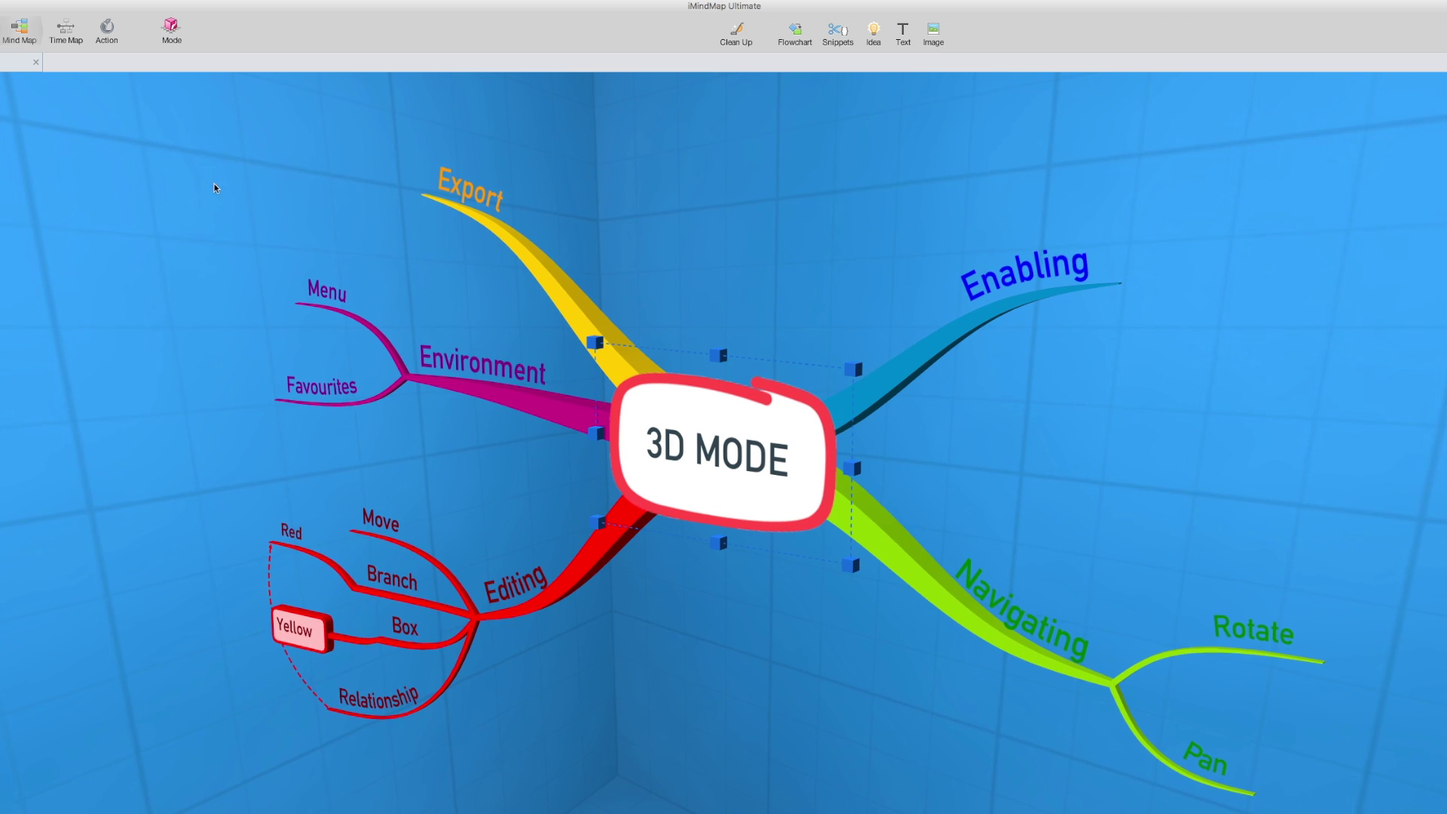
click(172, 31)
- Apply the sky-and-house scene style to the central idea, then switch back to 3D Map mode
click(184, 59)
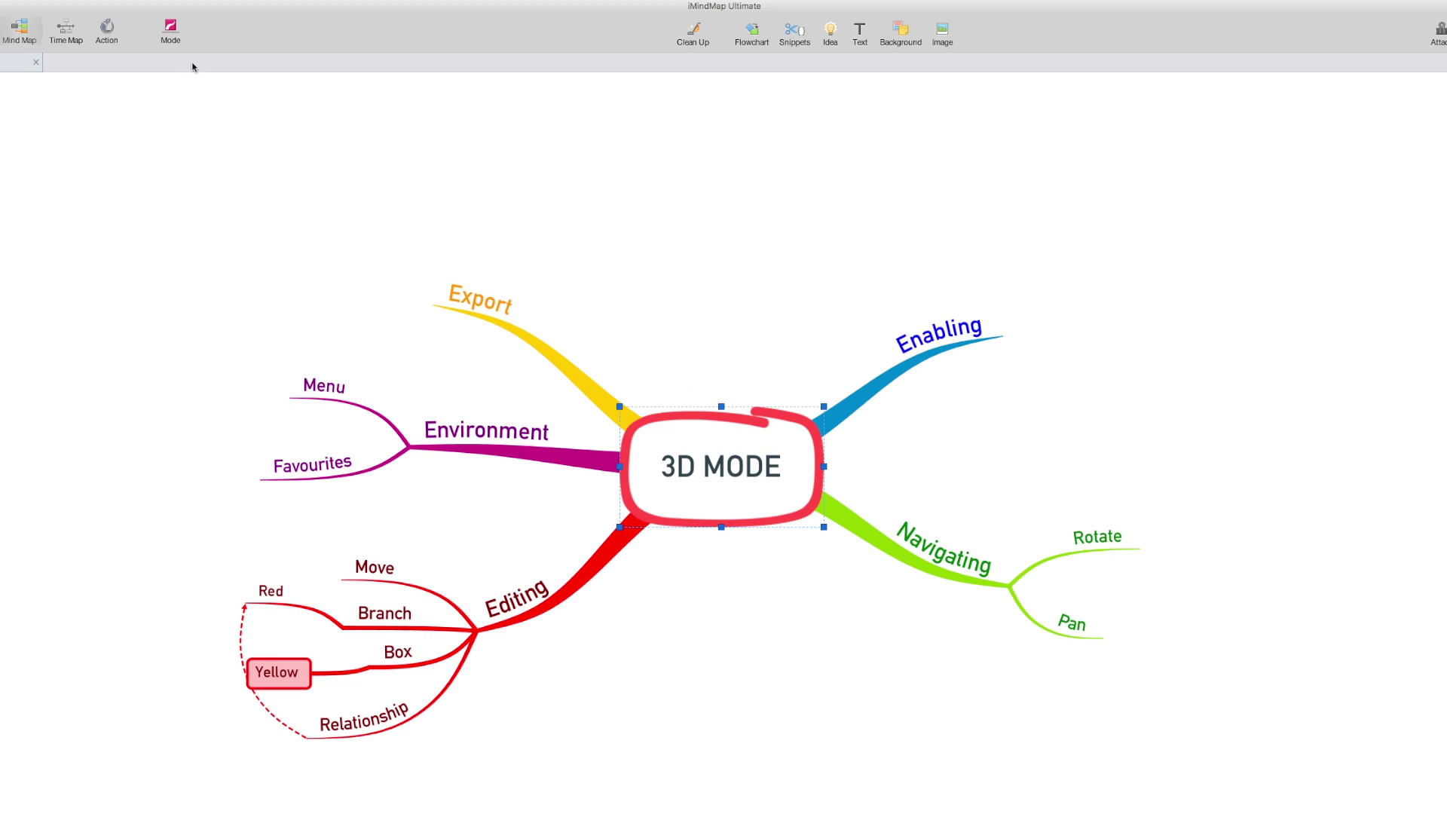
right_click(665, 474)
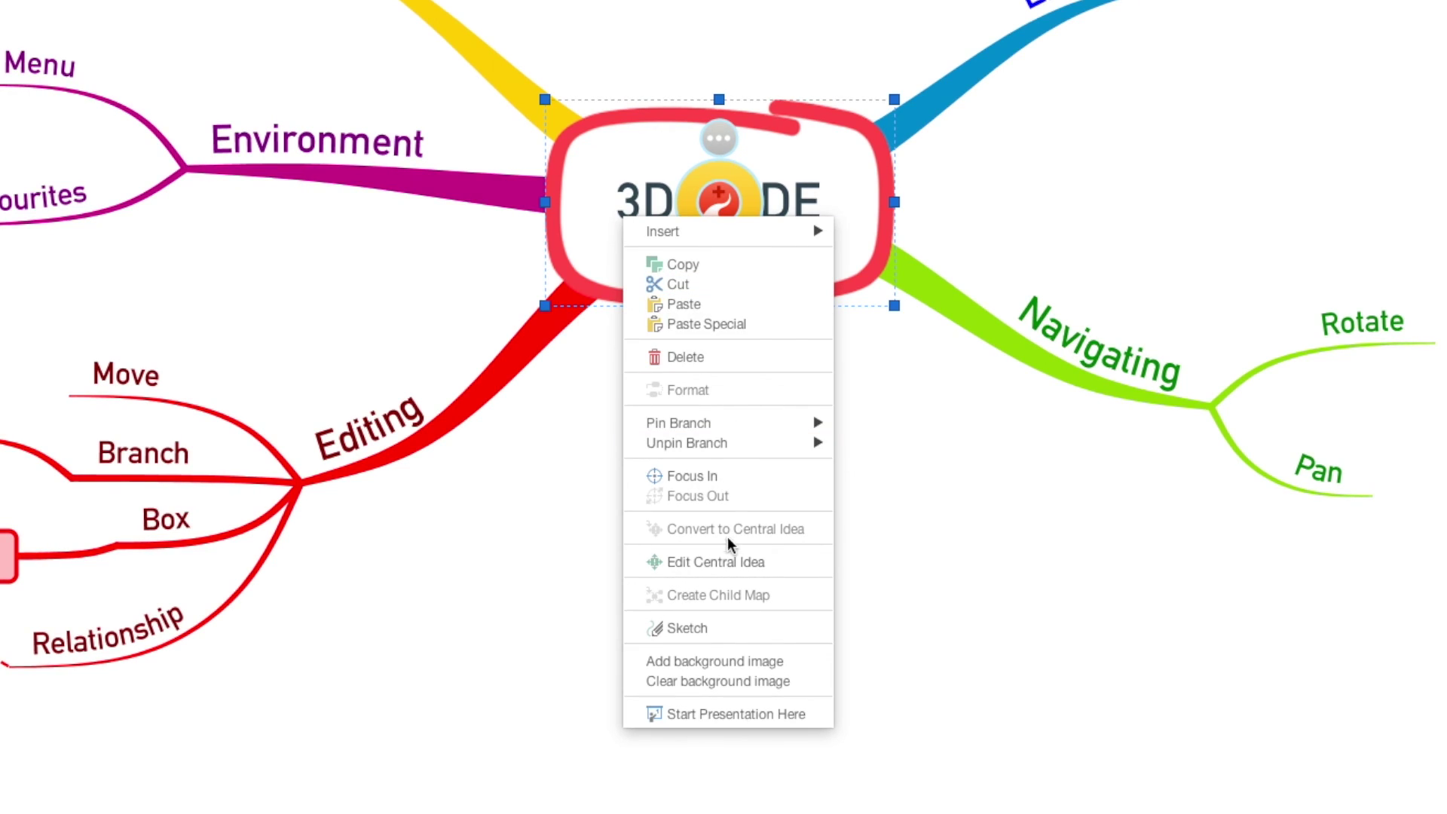
click(729, 564)
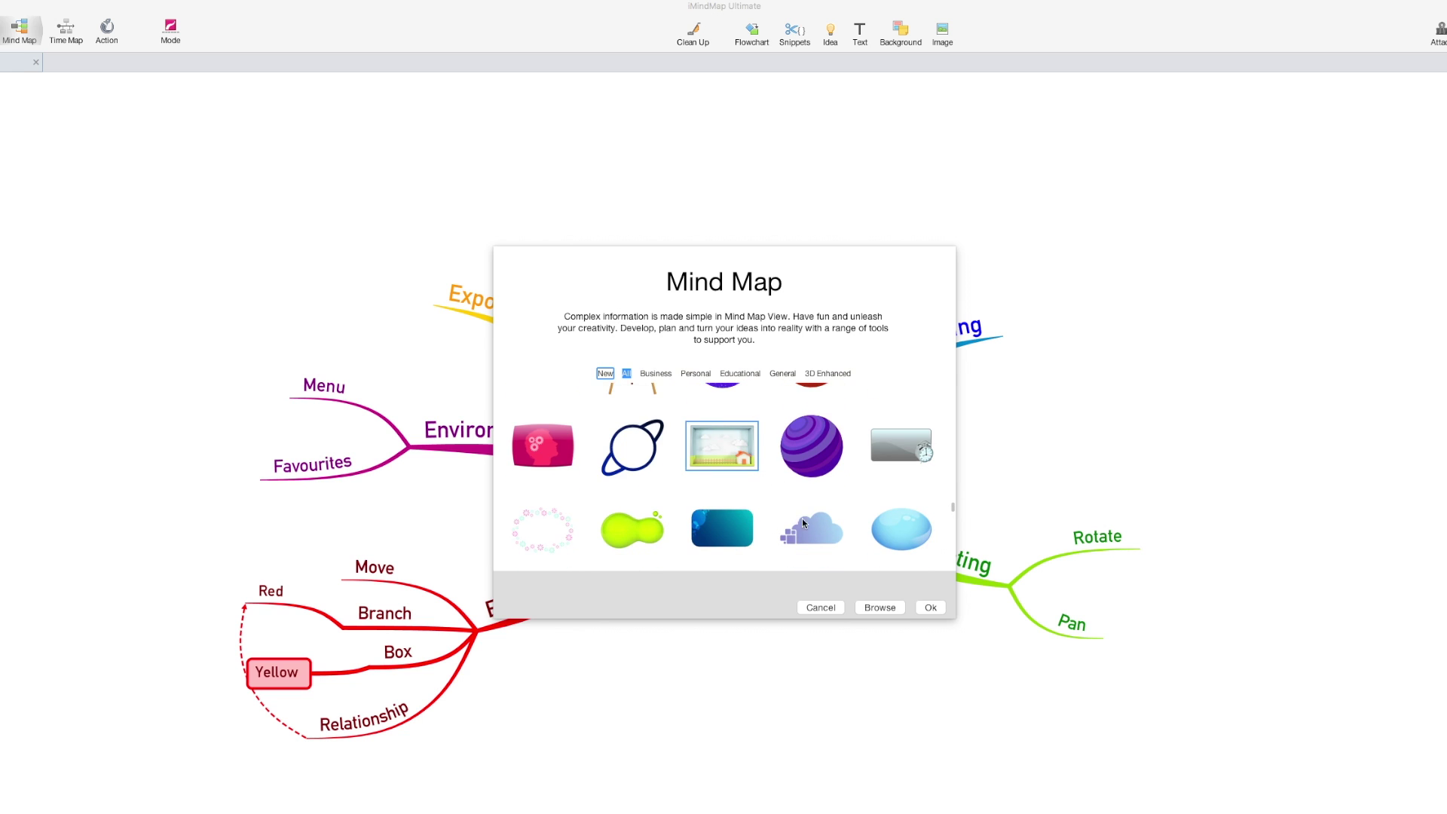
click(930, 607)
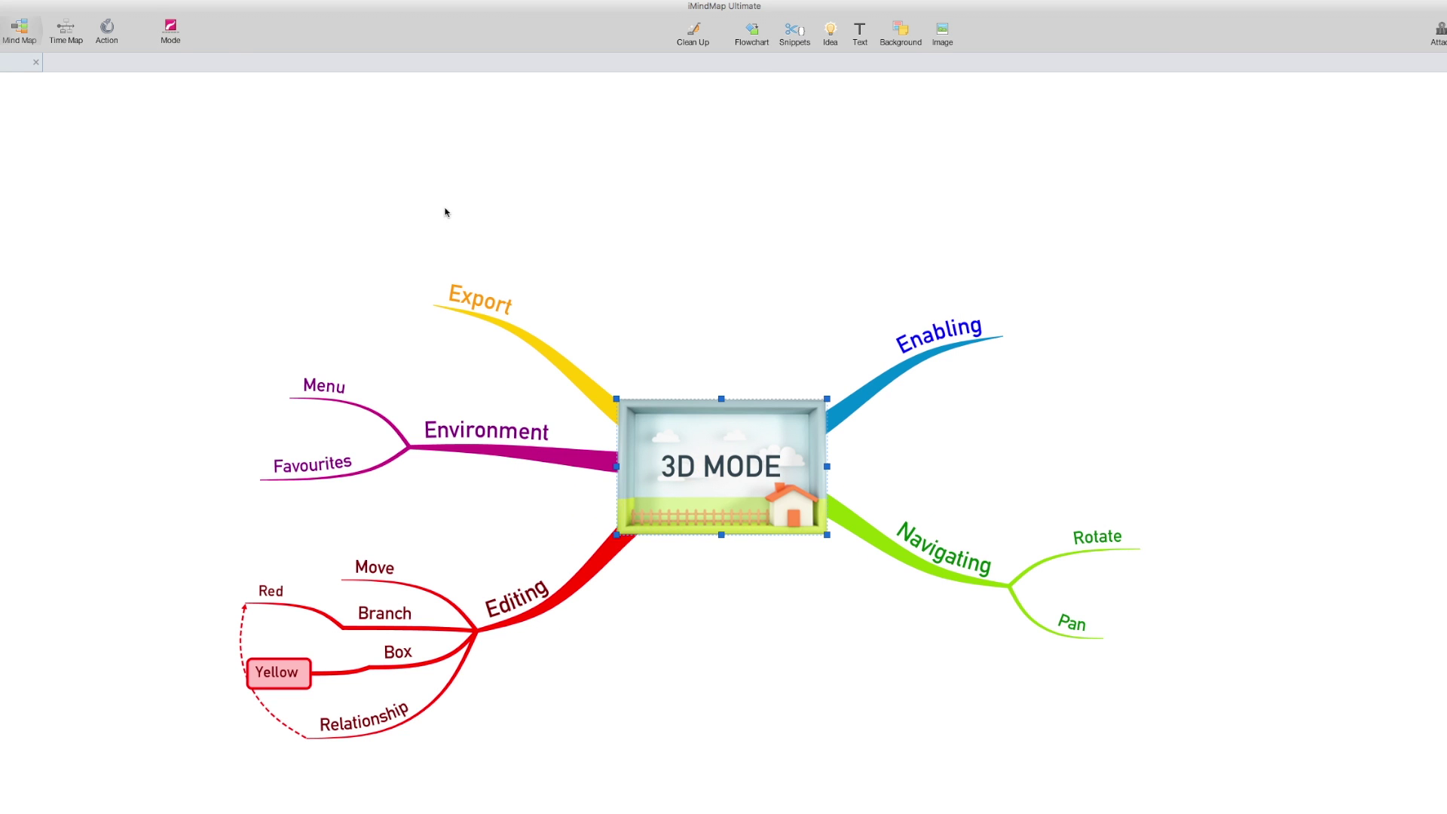
click(172, 30)
click(202, 87)
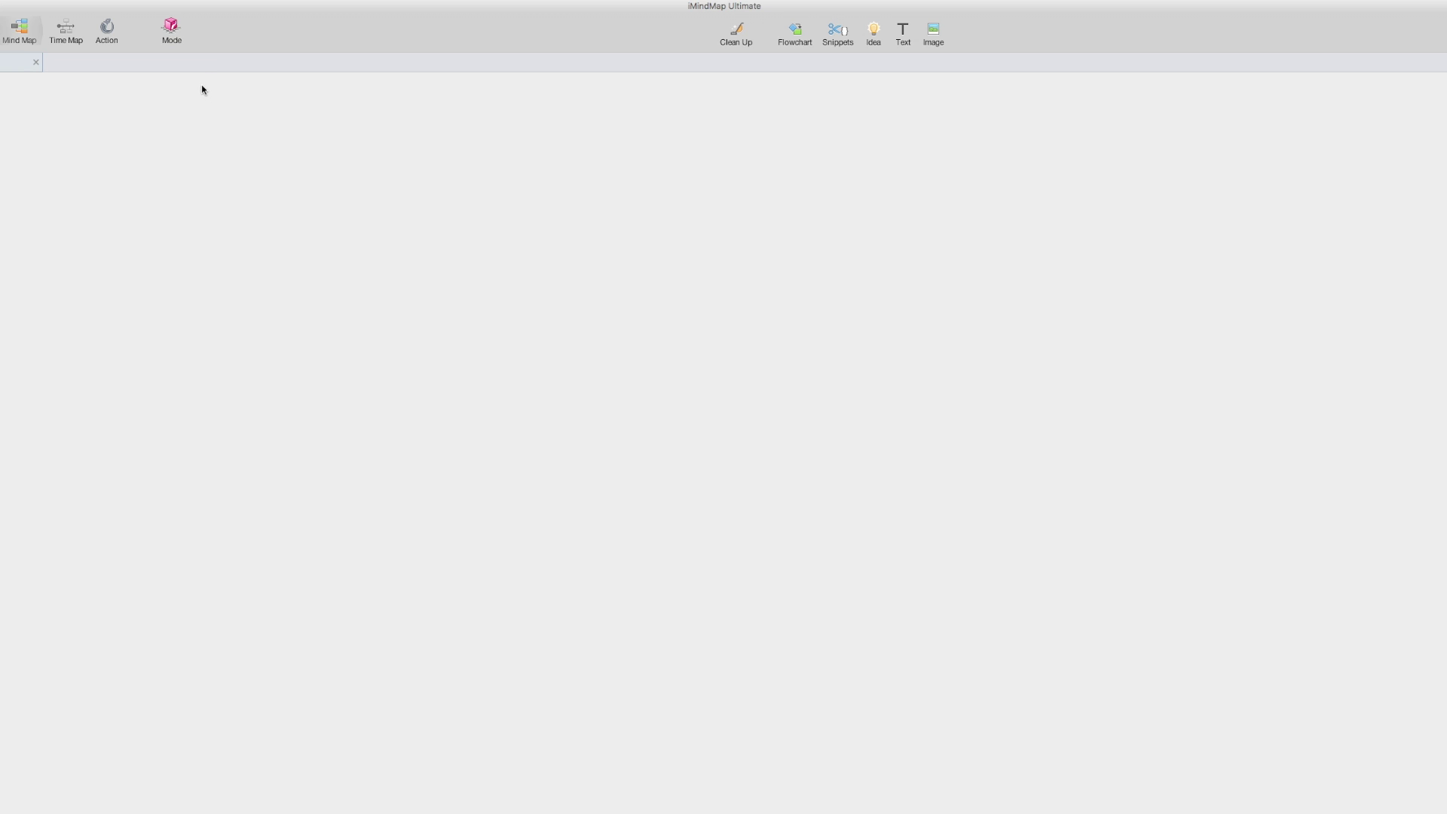